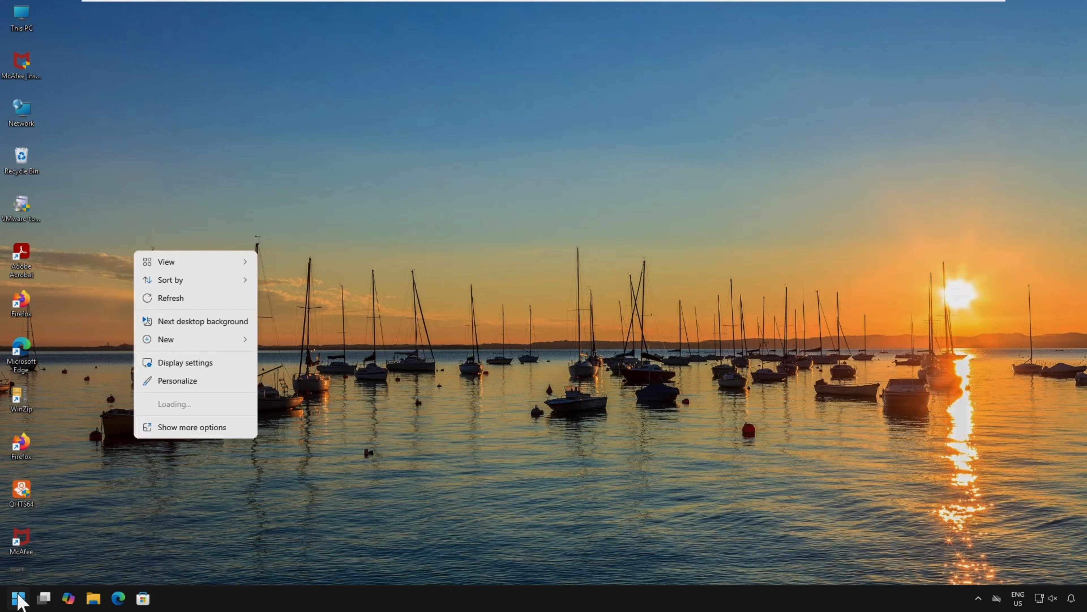
Open Device Manager full screen and expand the disk drives category to inspect the attached disks
left_click(18, 595)
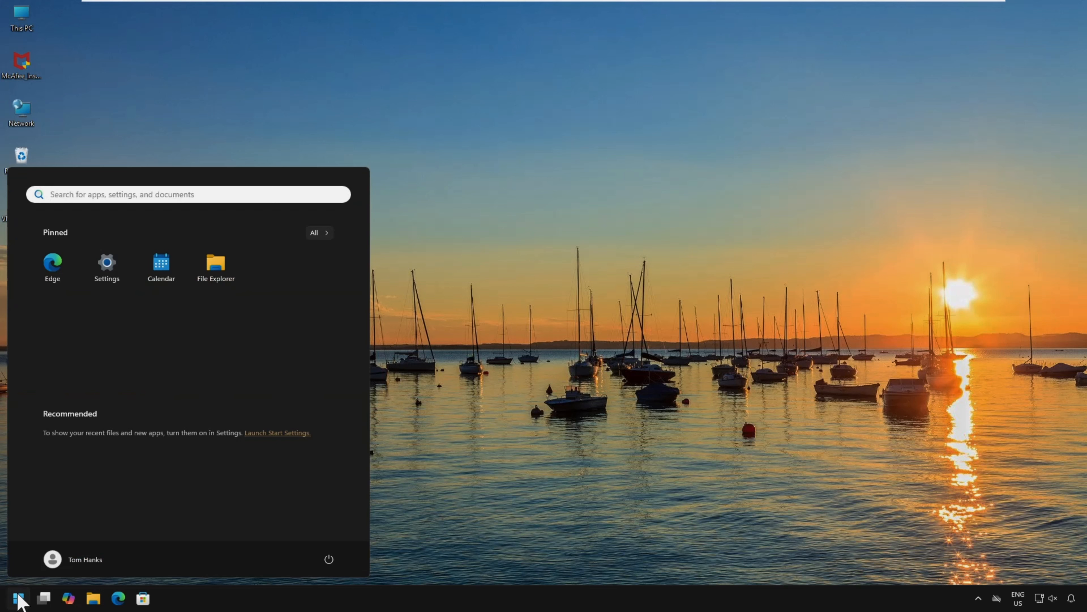
right_click(17, 596)
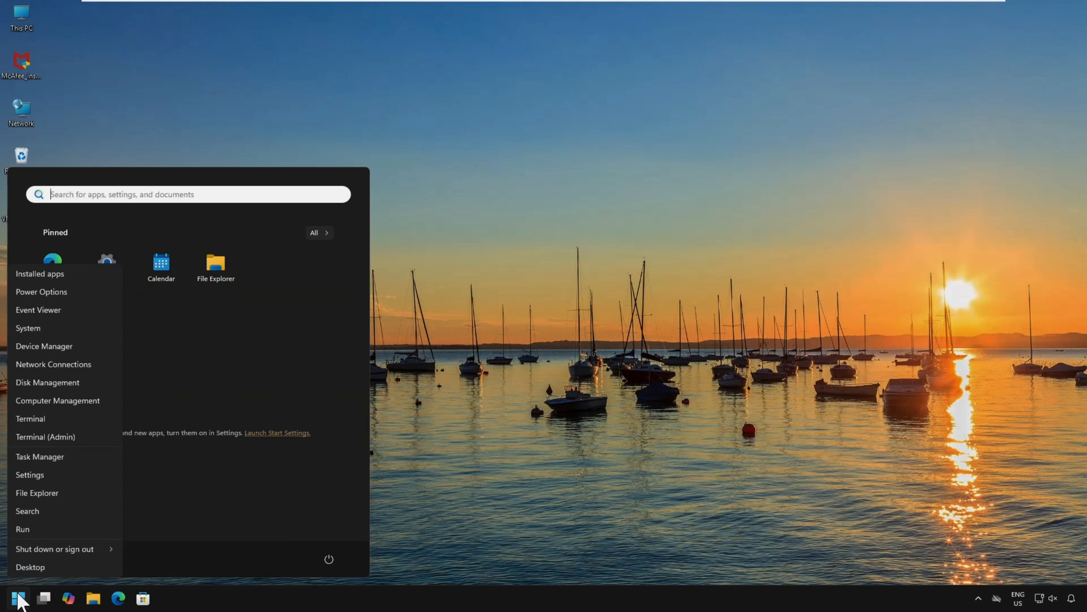
left_click(44, 346)
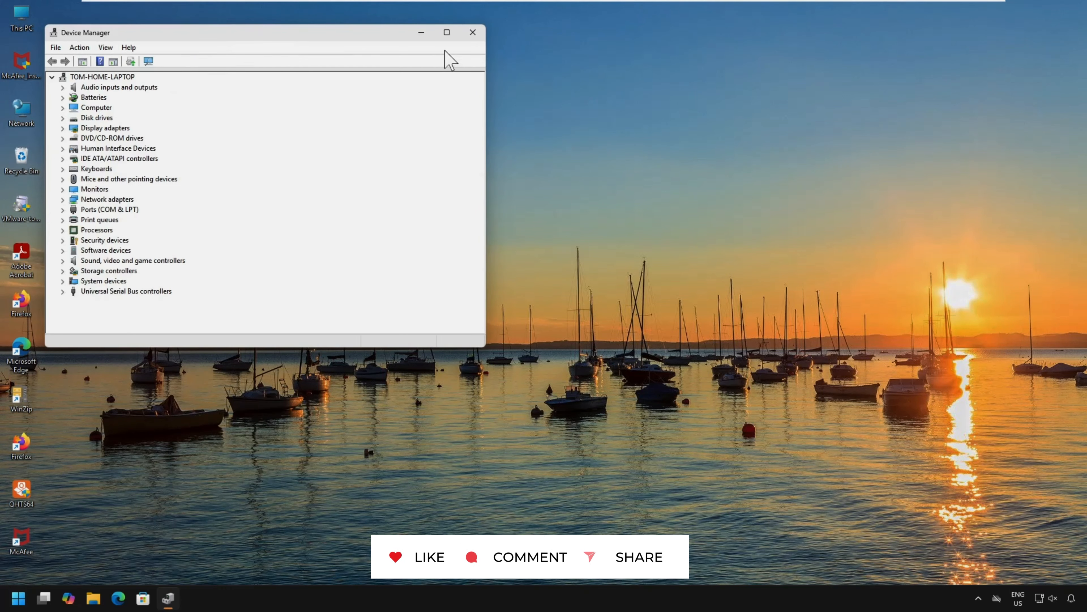
left_click(447, 33)
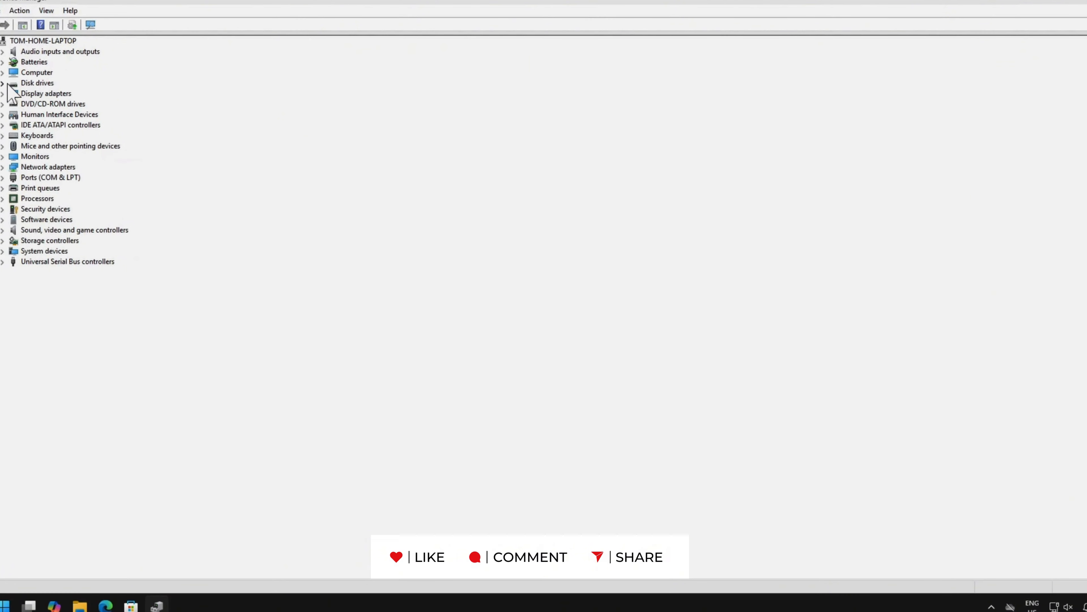
left_click(5, 84)
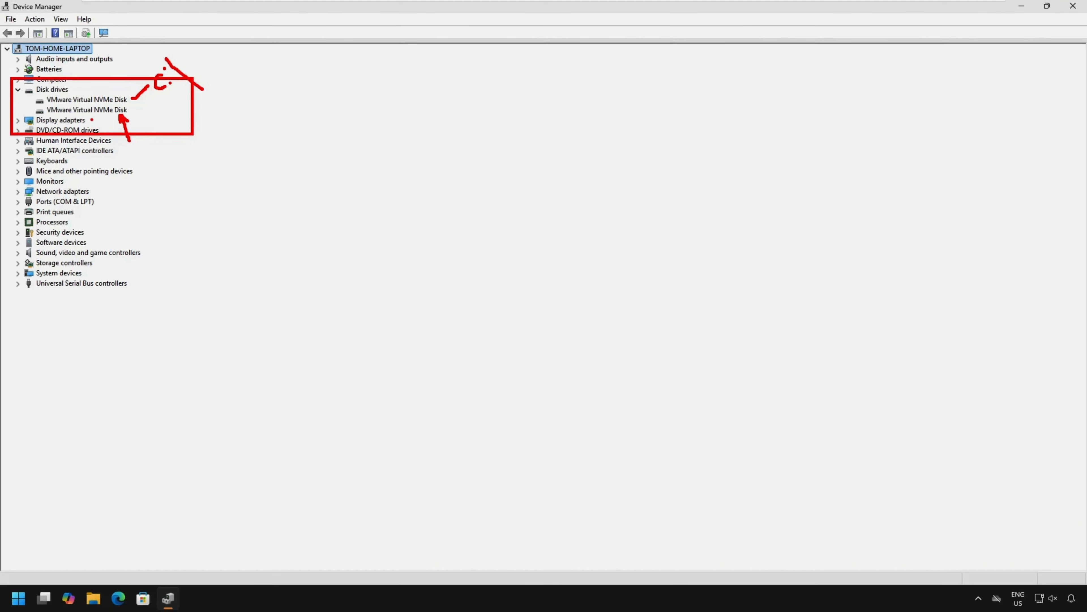
Open Disk Management and initialize Disk 1 with the MBR (Master Boot Record) partition style
left_click(20, 600)
right_click(20, 600)
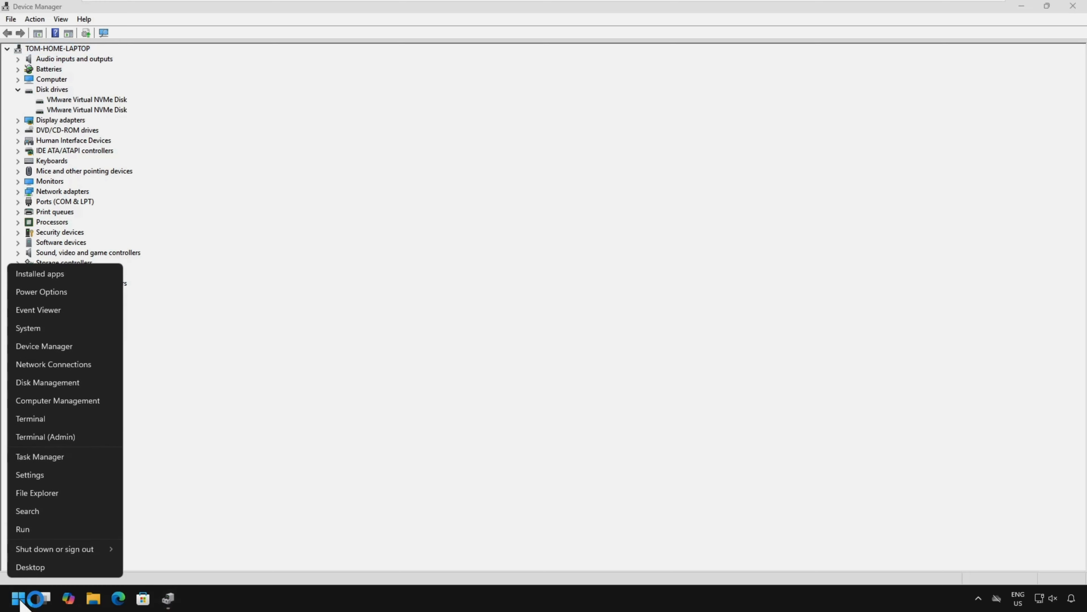
left_click(68, 382)
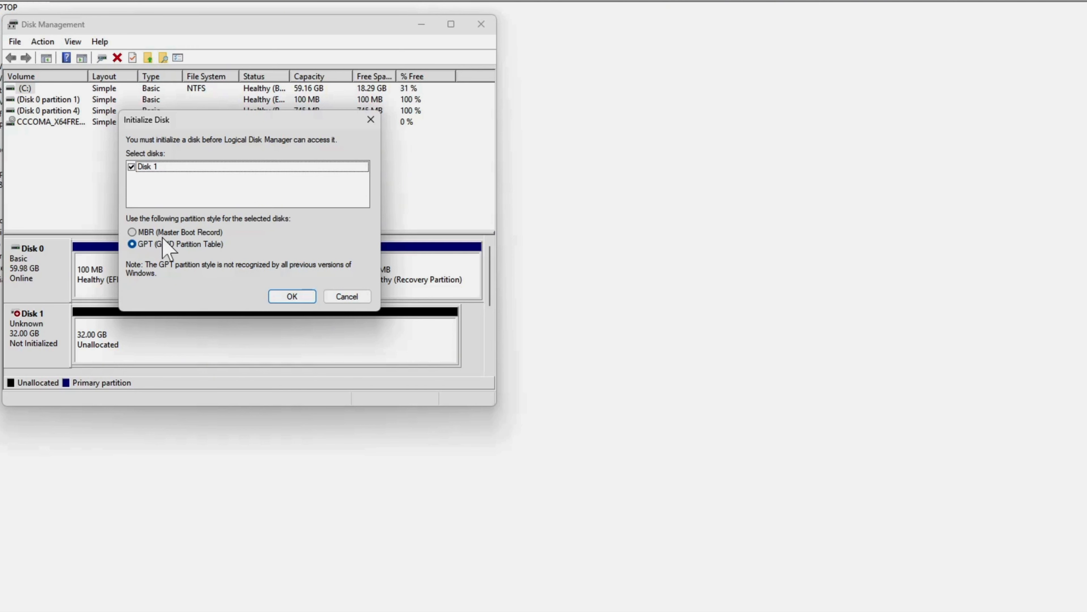
left_click(142, 231)
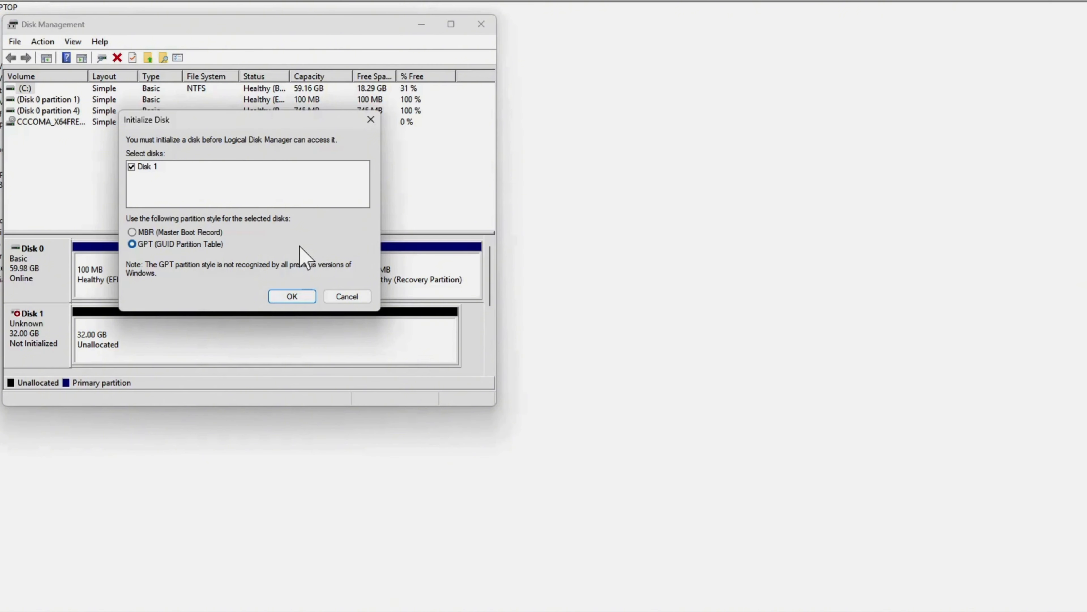
left_click_drag(123, 234, 254, 266)
key("Escape")
left_click(132, 233)
left_click(292, 297)
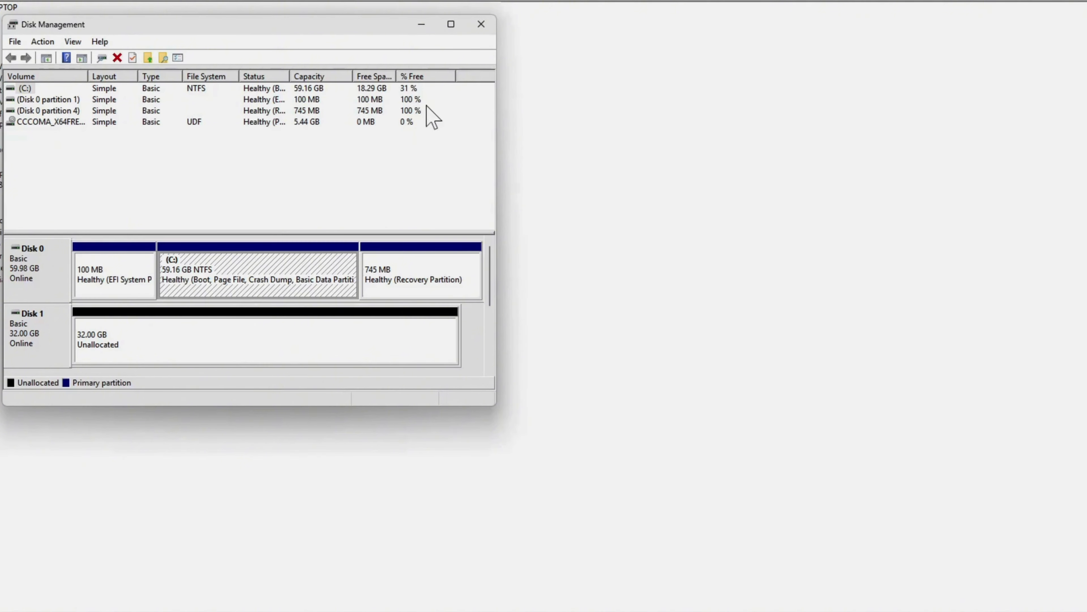
Start a new simple volume on Disk 1's unallocated space with a size of 32765 MB and drive letter E
left_click(451, 24)
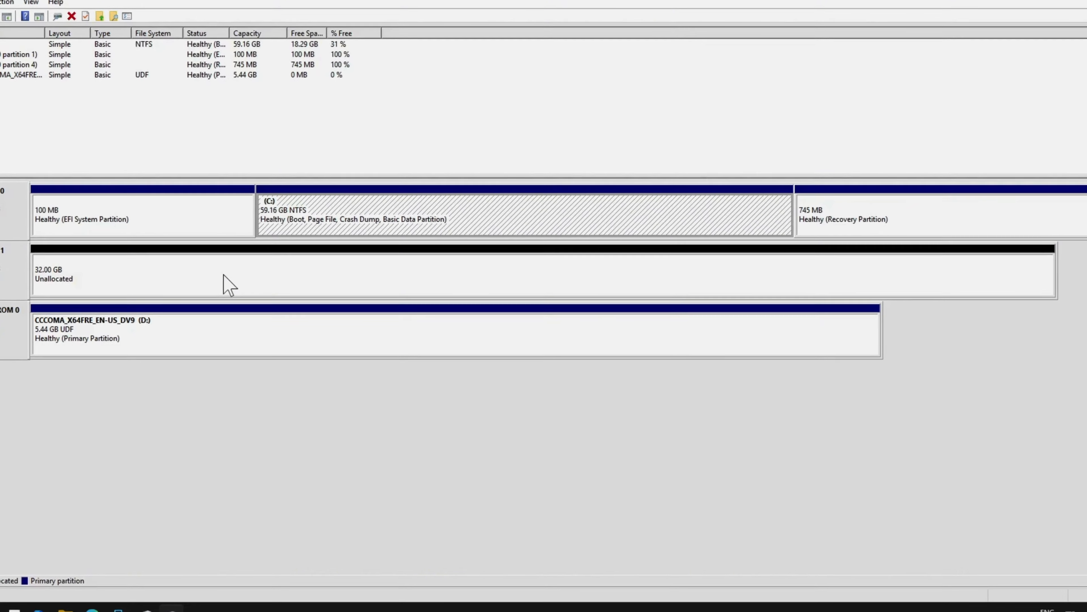
right_click(182, 272)
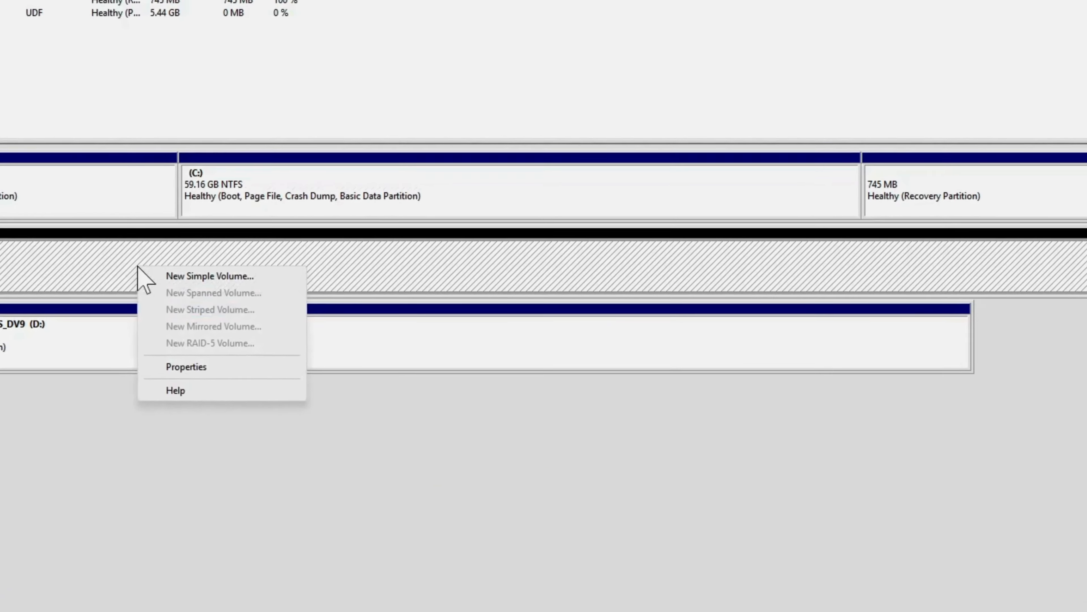
left_click(219, 273)
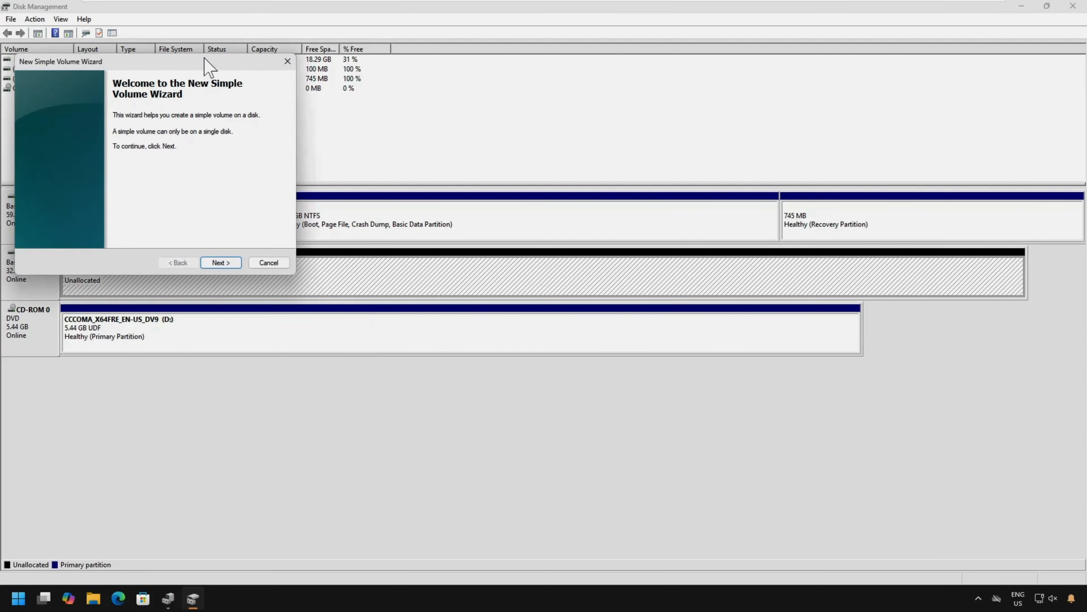
left_click_drag(208, 66, 520, 92)
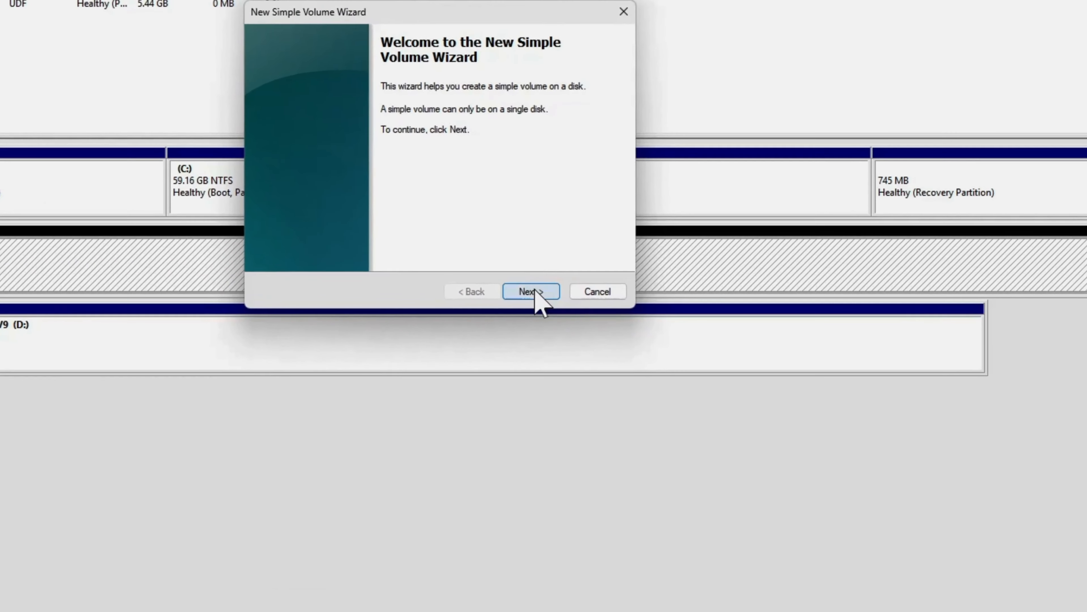
left_click(535, 292)
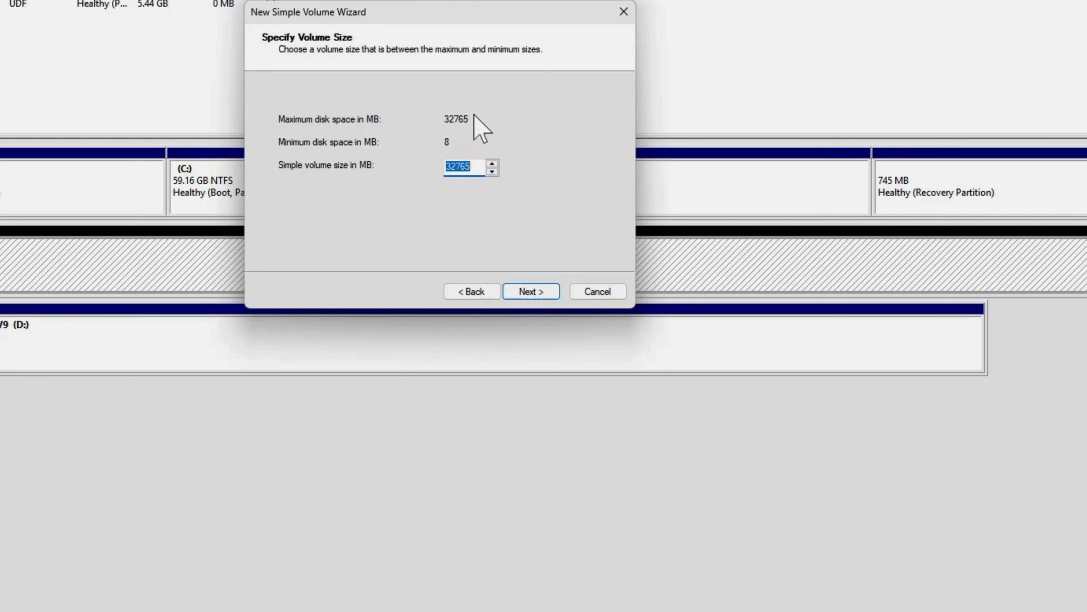
left_click(533, 293)
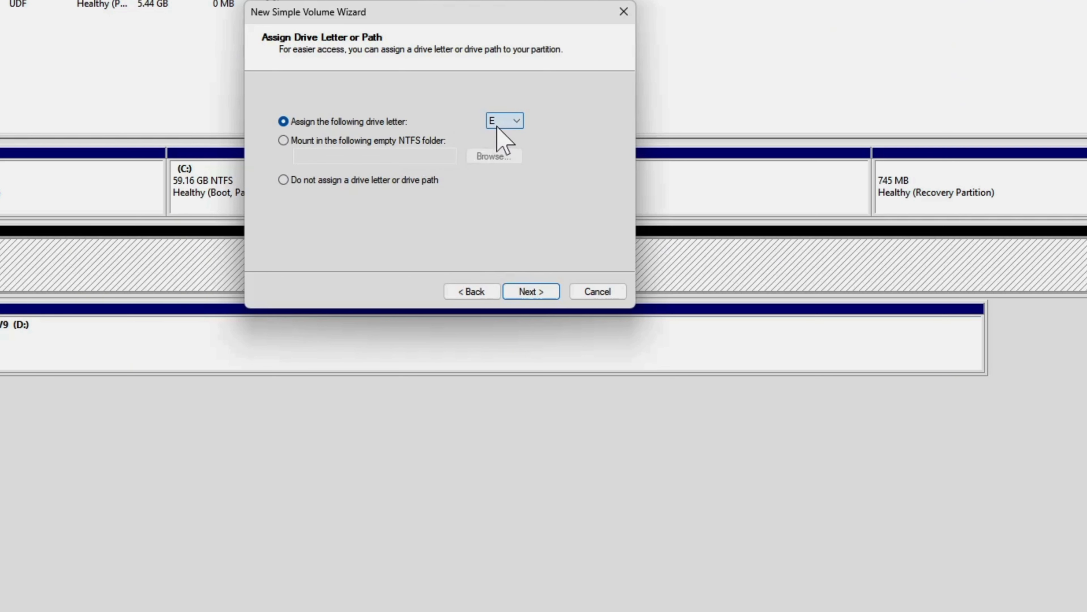
left_click(539, 293)
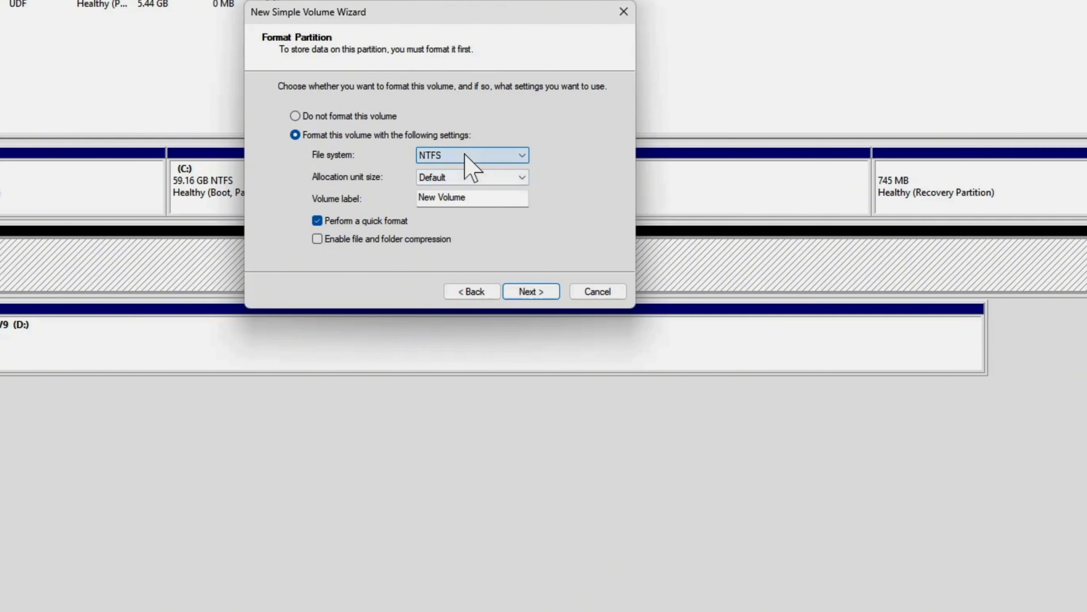
Switch the new volume's file system to FAT32 and back to NTFS
left_click(517, 160)
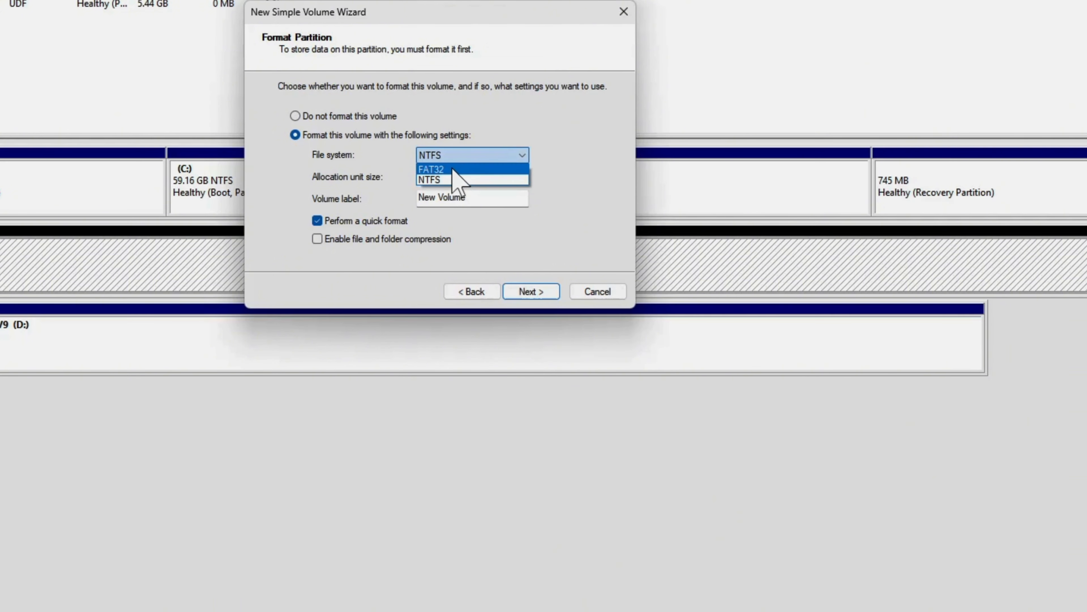
left_click(457, 180)
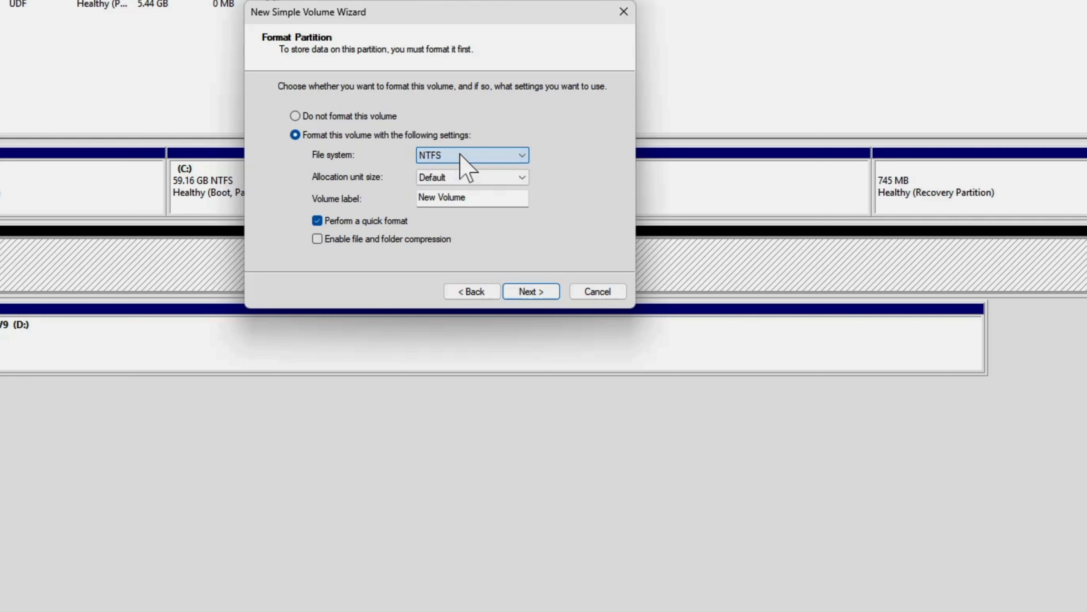
left_click(460, 154)
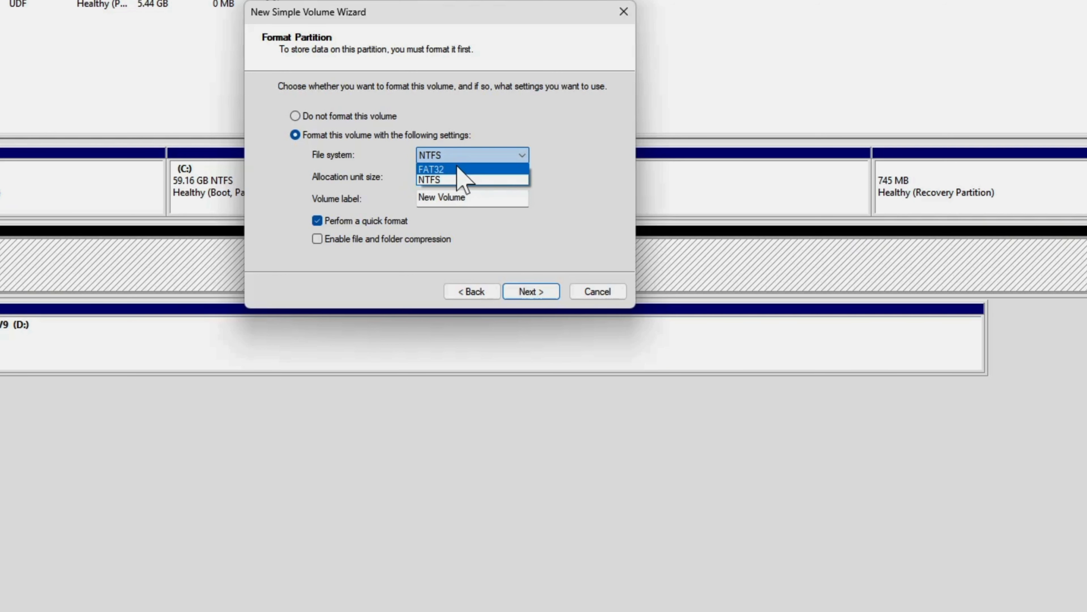
left_click(472, 155)
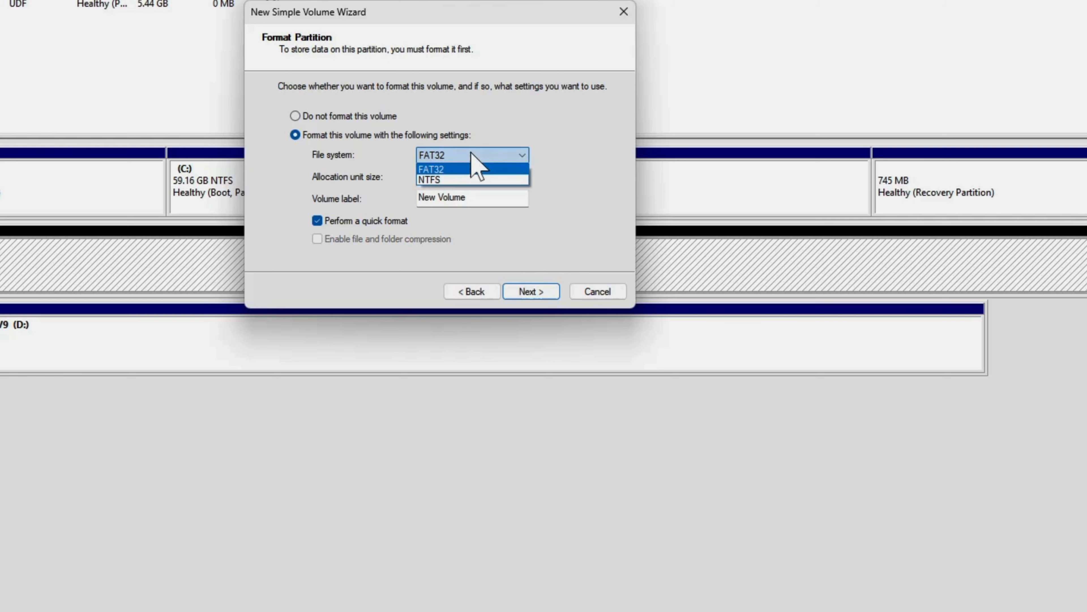
left_click(479, 174)
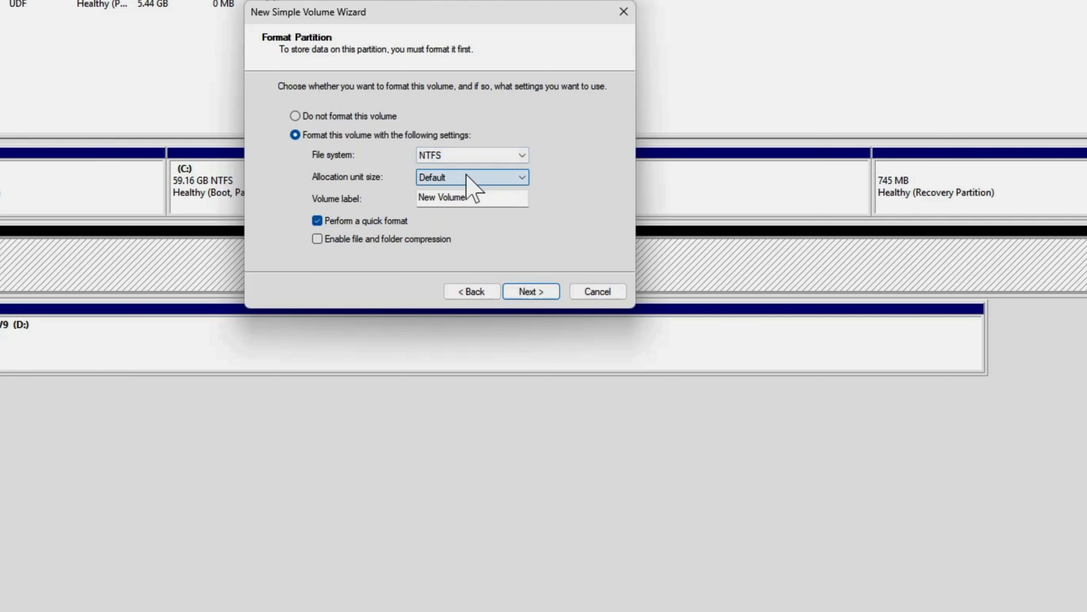
Label the volume TEMPUSB DRIVE and finish creating it with a quick format
left_click_drag(477, 198, 382, 198)
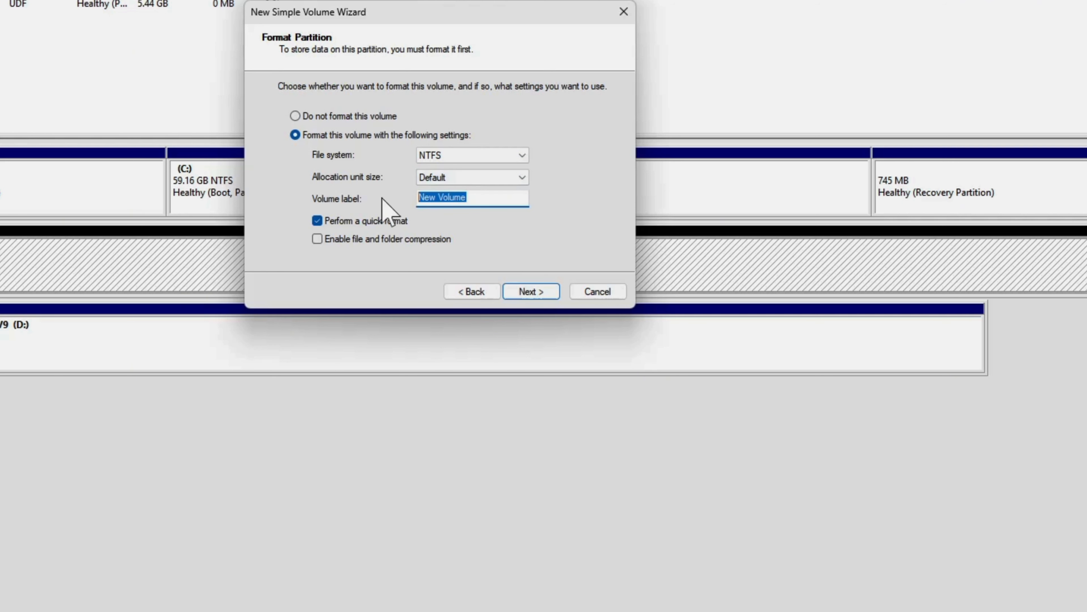
key("BackSpace")
type("TEMPUSB DRIVE")
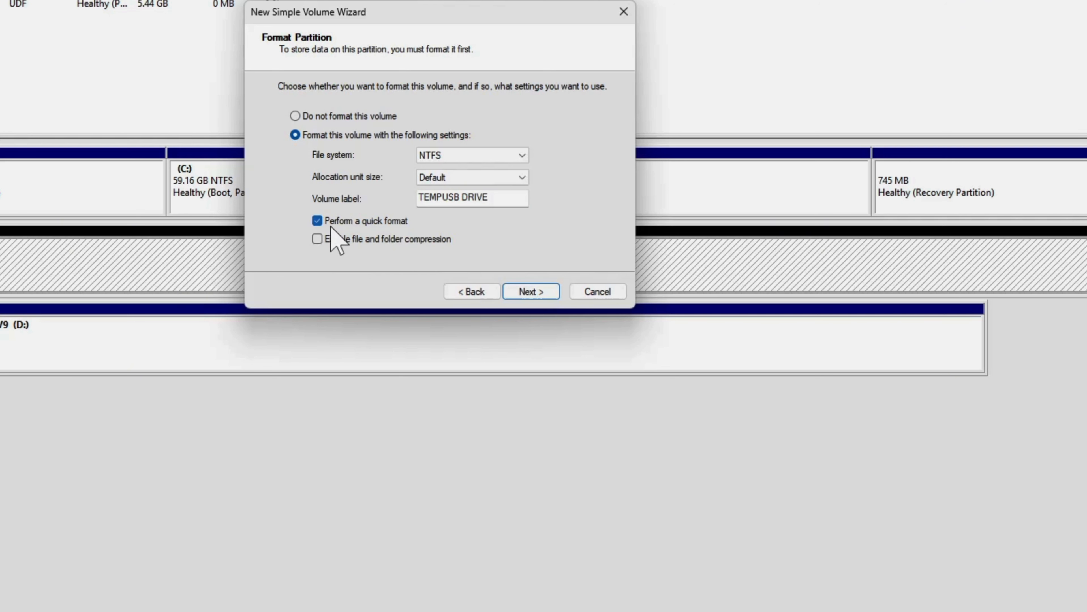
left_click(318, 220)
left_click(317, 220)
left_click(531, 294)
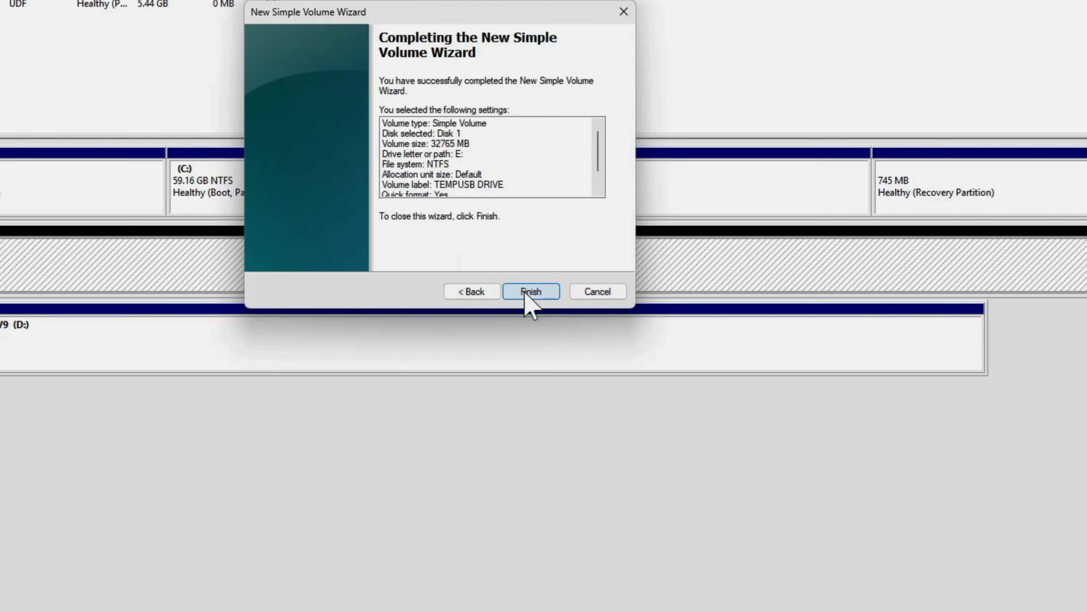
left_click(525, 292)
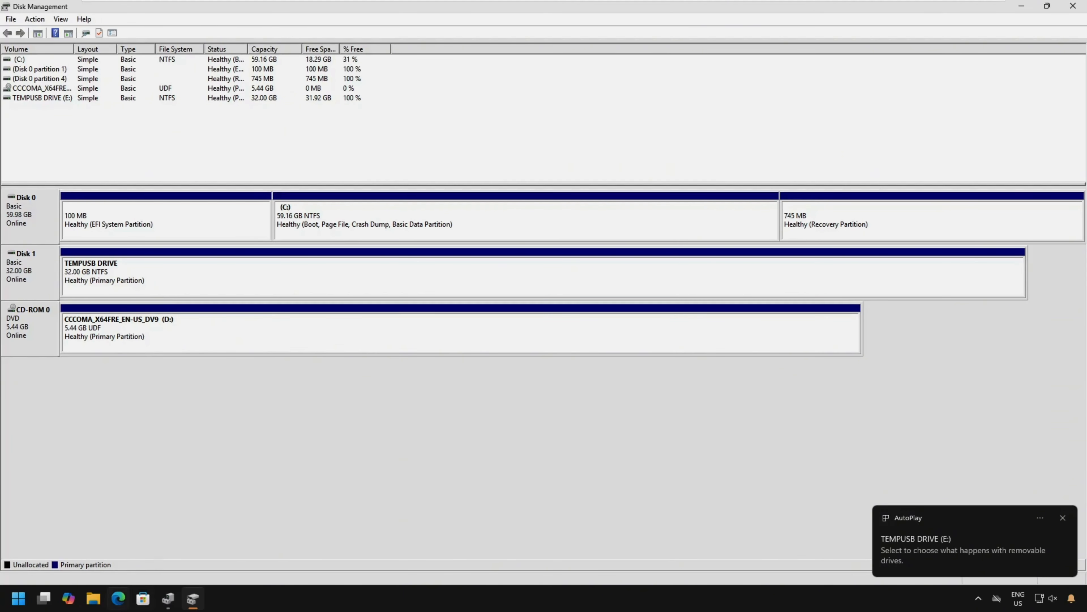
Switch to File Explorer and inspect the contents of TEMPUSB DRIVE (E:) from This PC
left_click(93, 598)
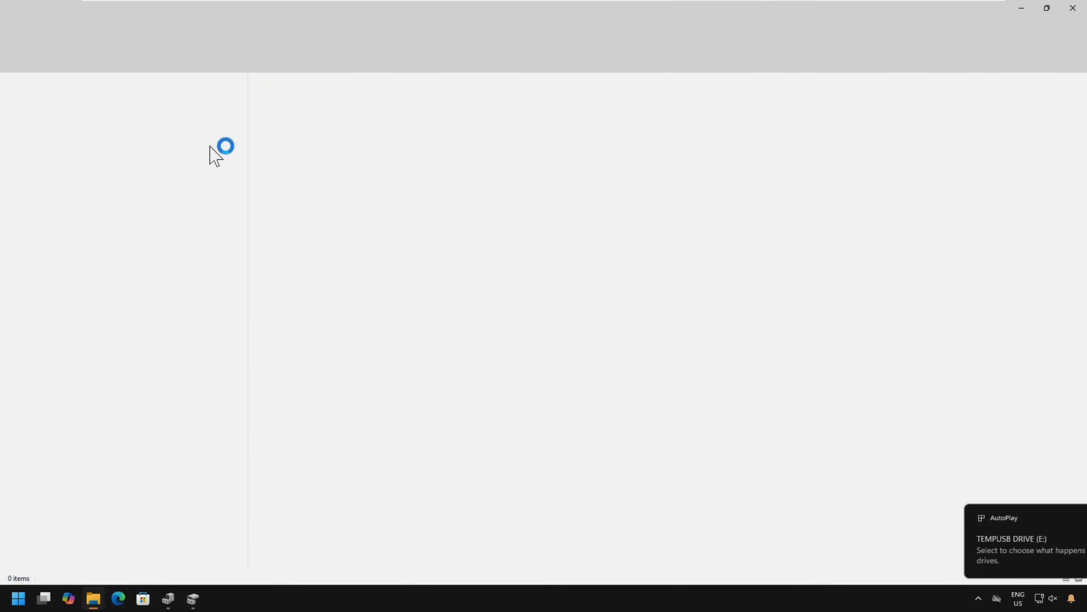
left_click(48, 322)
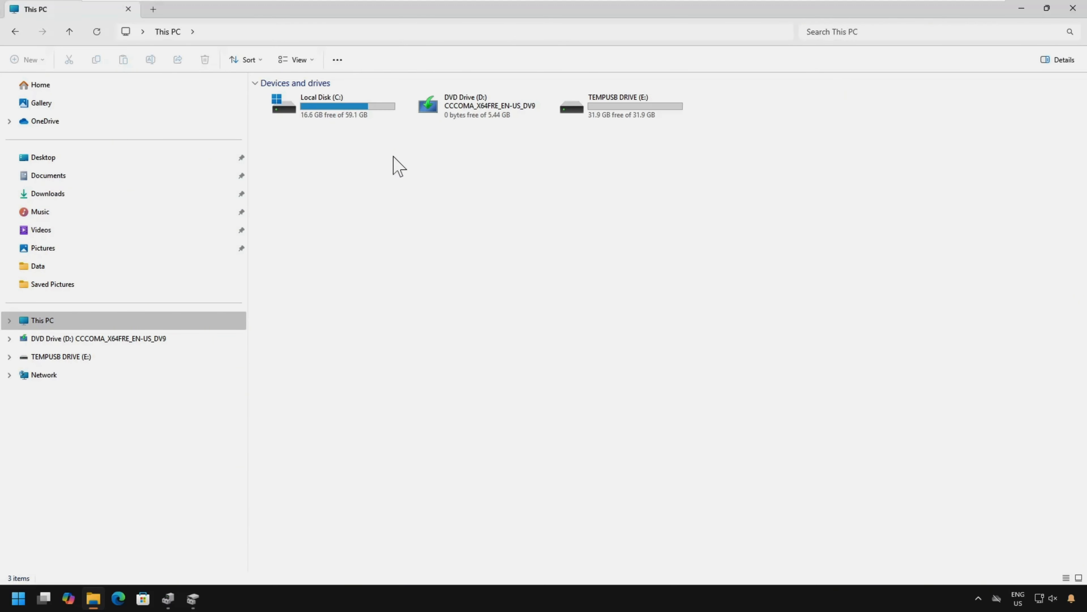
double_click(624, 108)
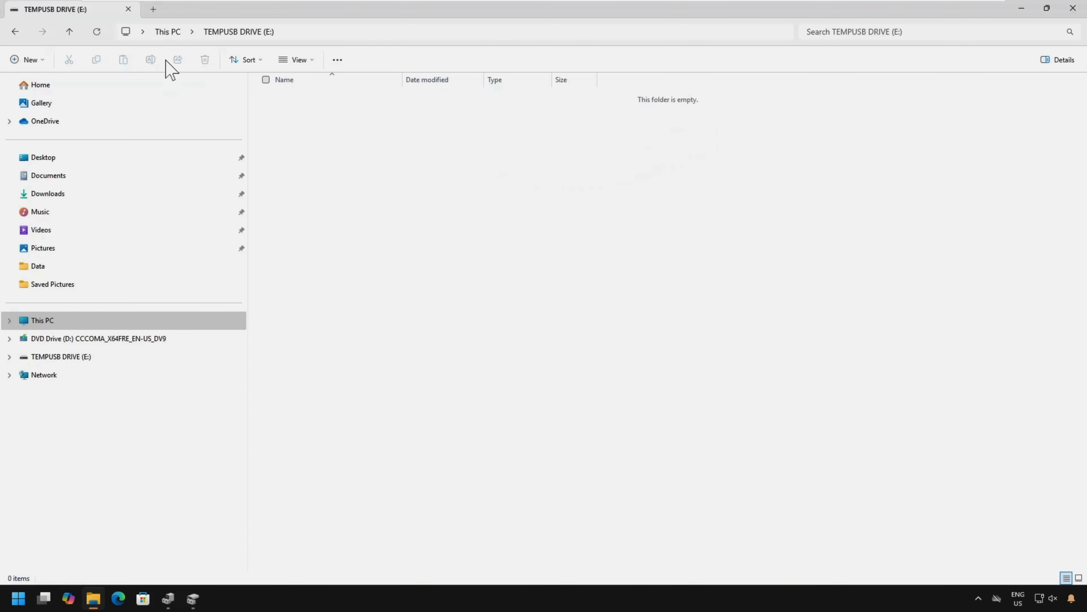
left_click(168, 33)
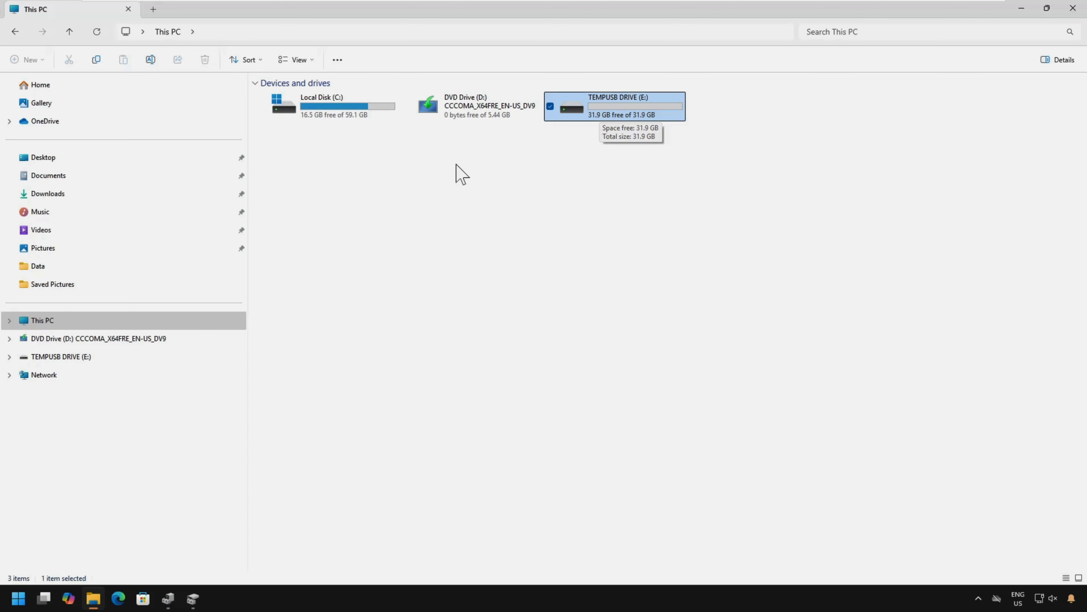
double_click(583, 121)
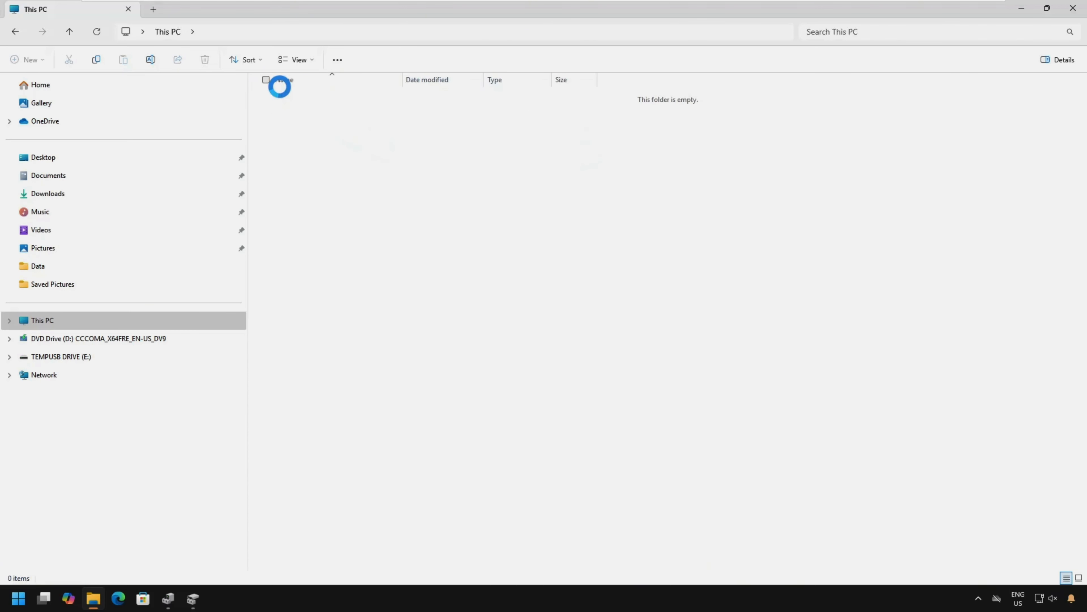
left_click(168, 31)
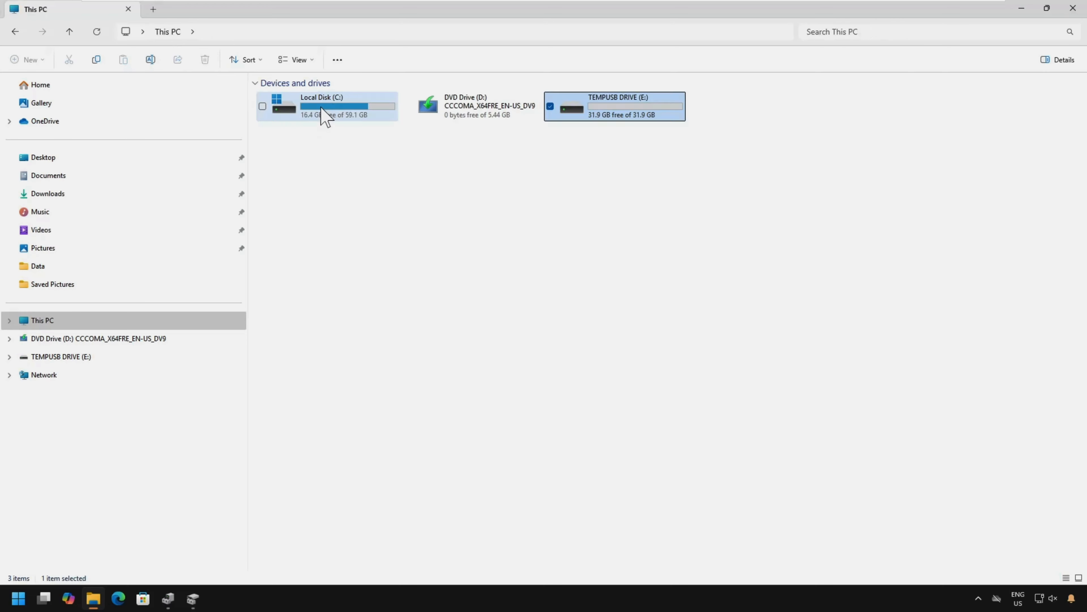
Browse Local Disk (C:) and the Desktop, Documents and Downloads folders to examine their contents
double_click(326, 113)
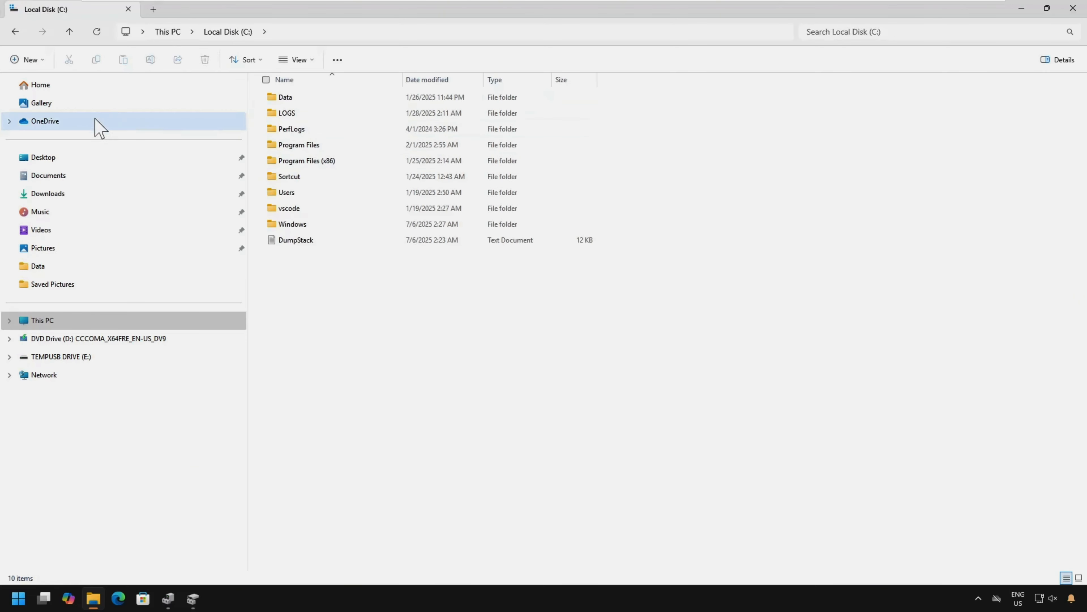
left_click(79, 159)
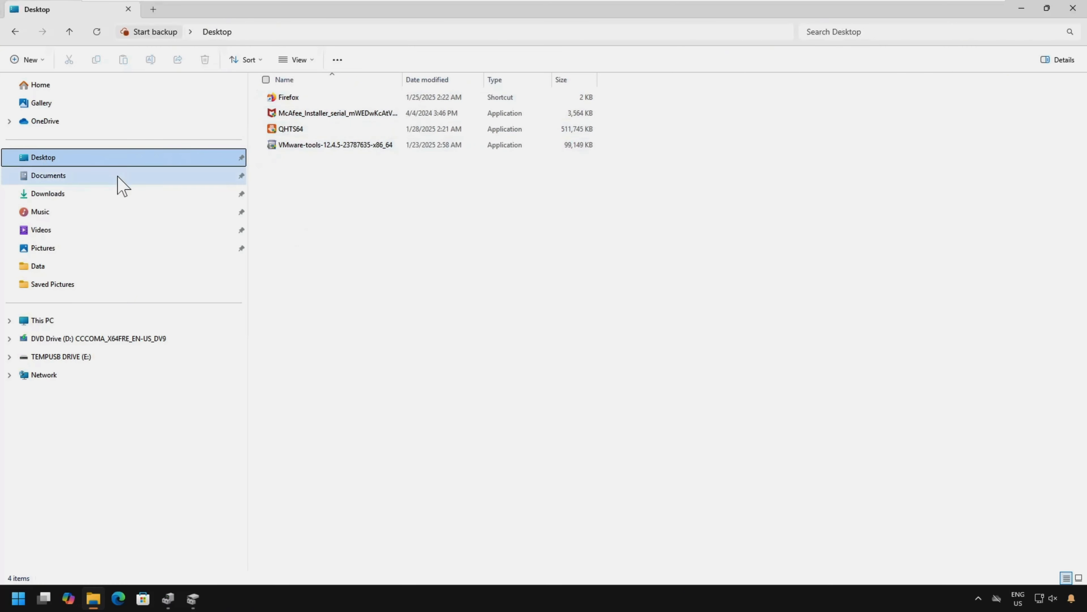
left_click(64, 176)
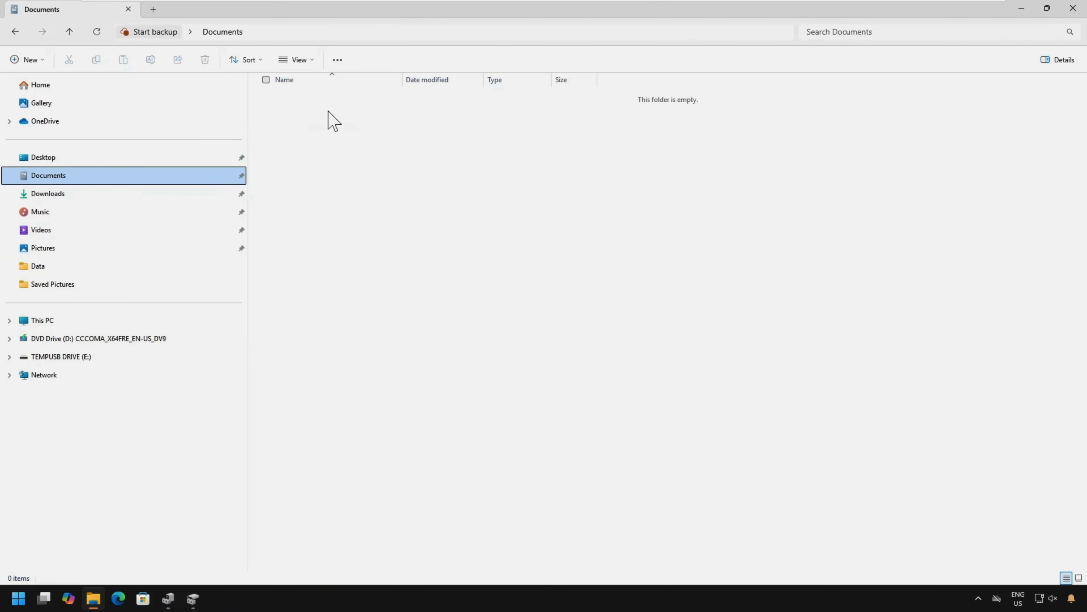
left_click(45, 194)
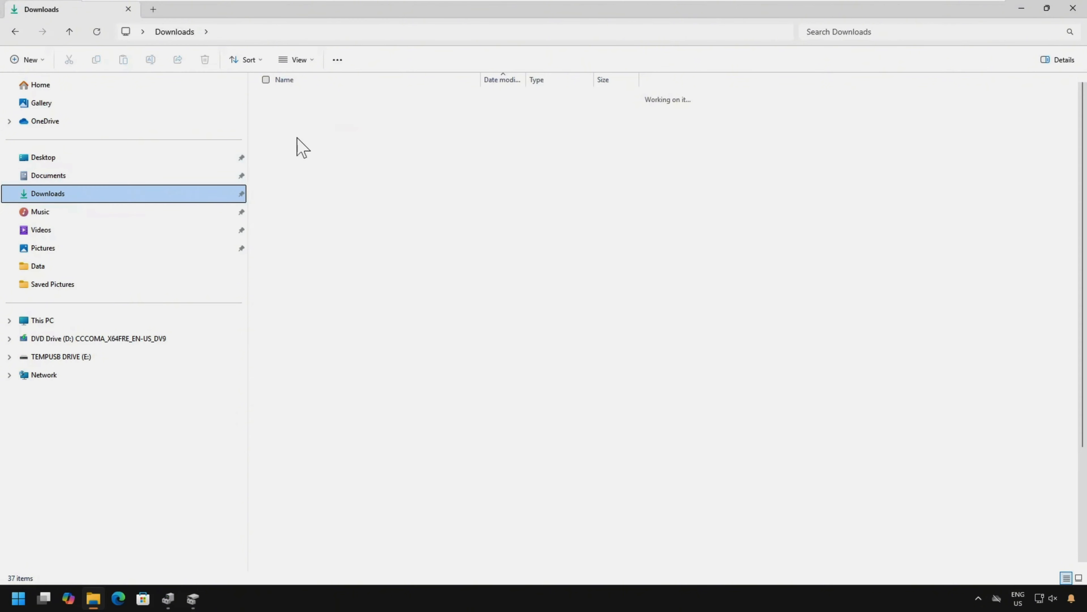
left_click(304, 162)
left_click(306, 192, "shift")
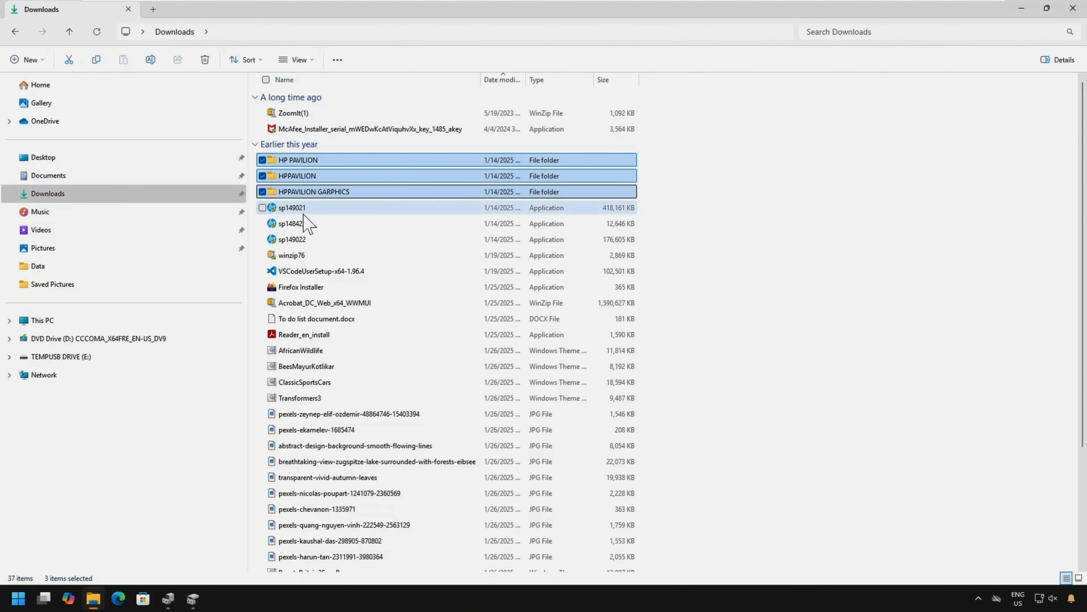
left_click(296, 255, "shift")
key("ctrl+c")
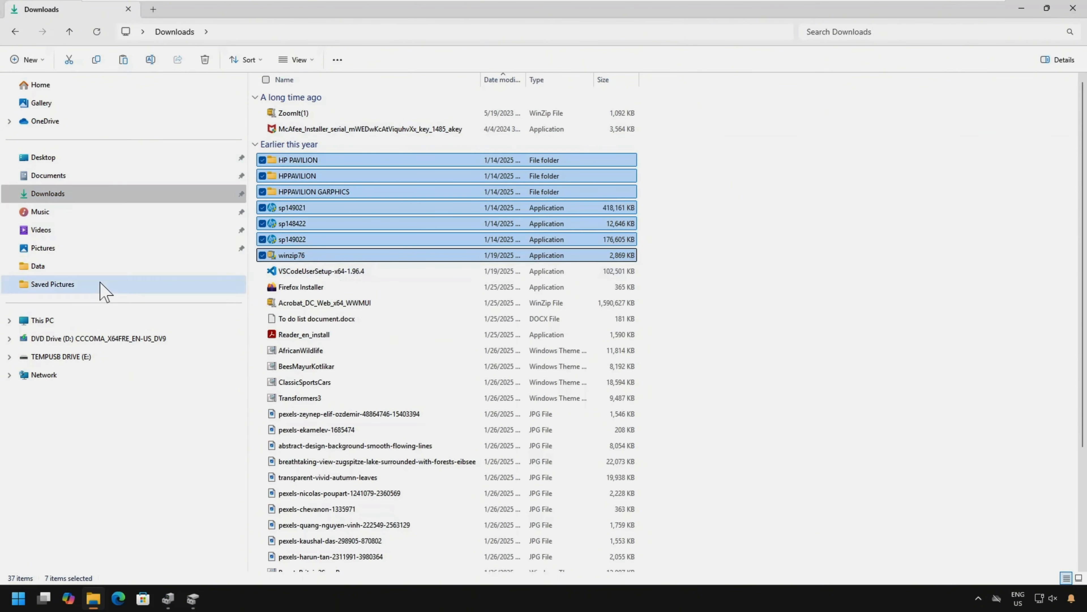
left_click(61, 359)
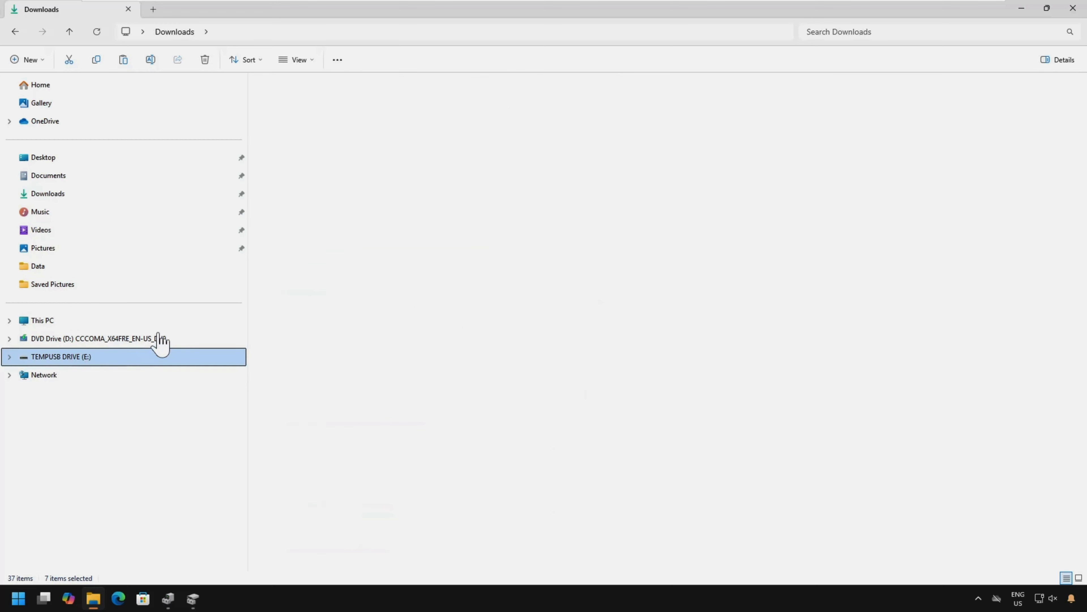
left_click(41, 320)
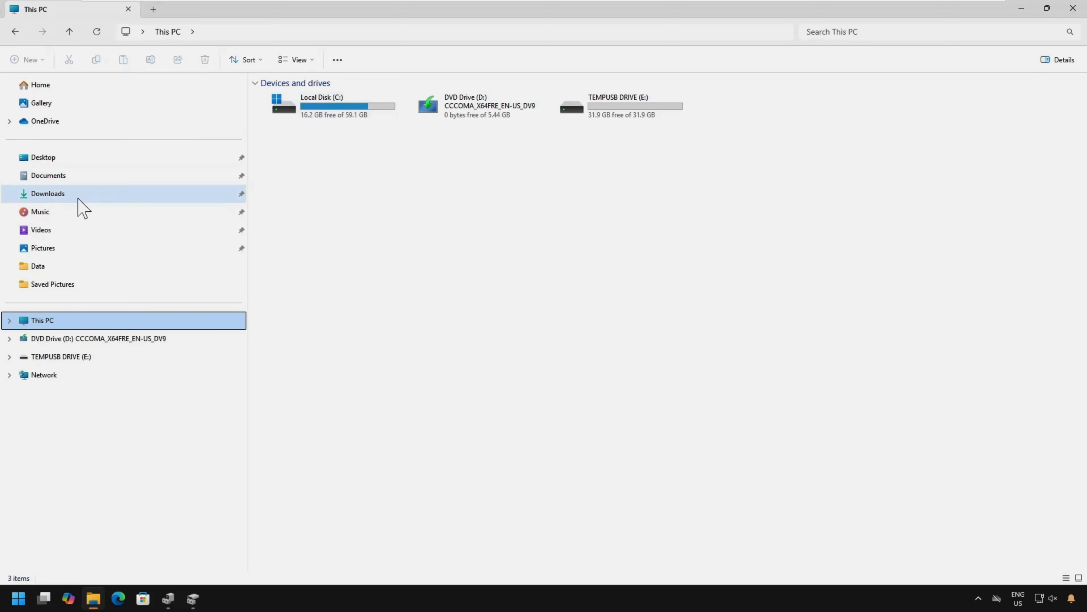
Copy the theme packs and images from AfricanWildlife through AlanWake in the Downloads folder
left_click(48, 194)
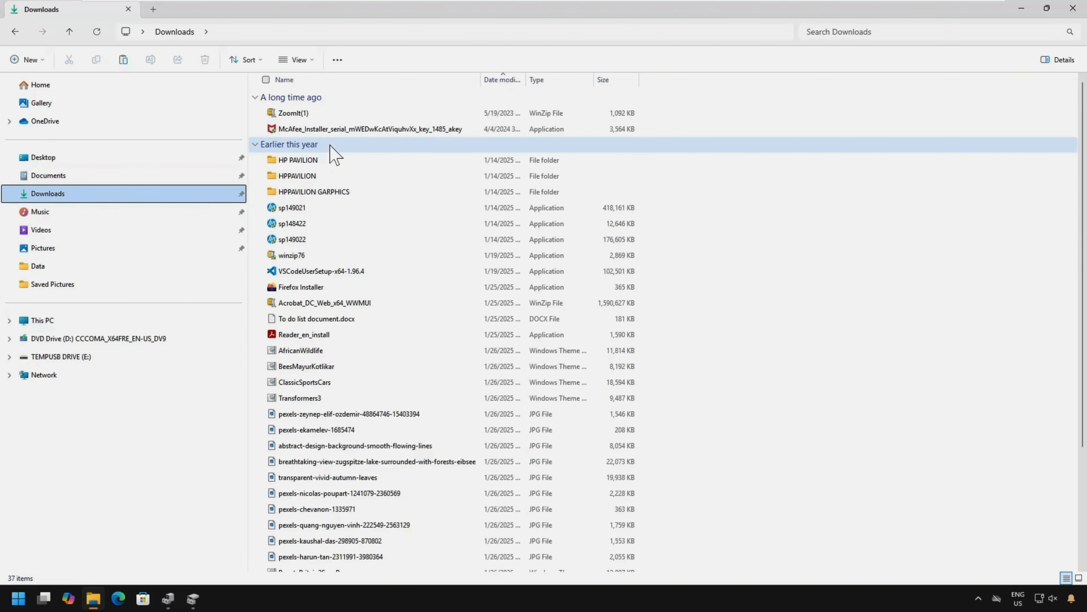
scroll(353, 268, "down", 3)
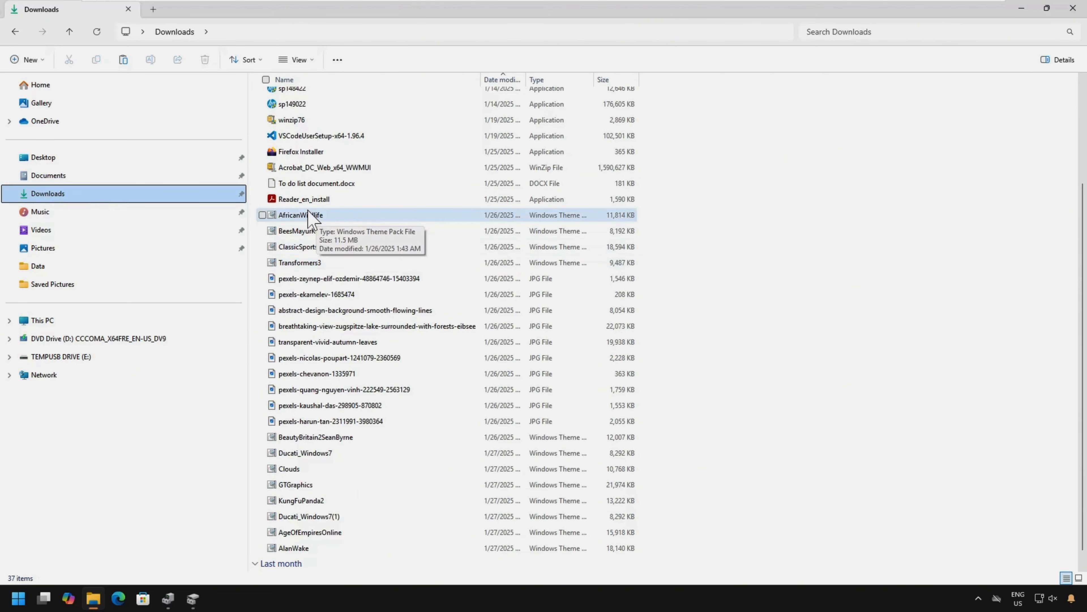
double_click(308, 210)
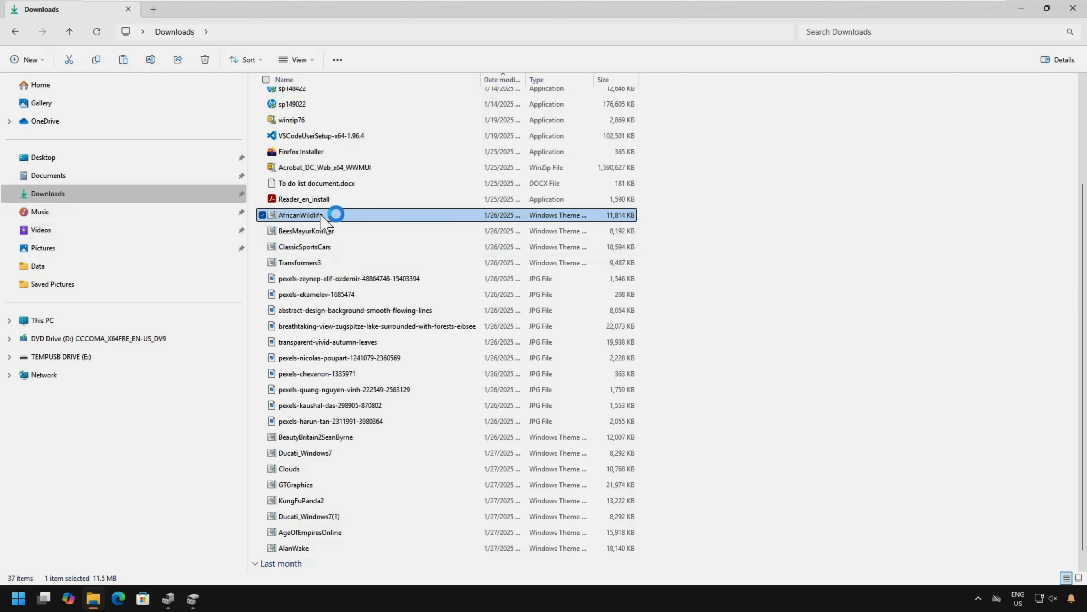
scroll(355, 271, "down", 1)
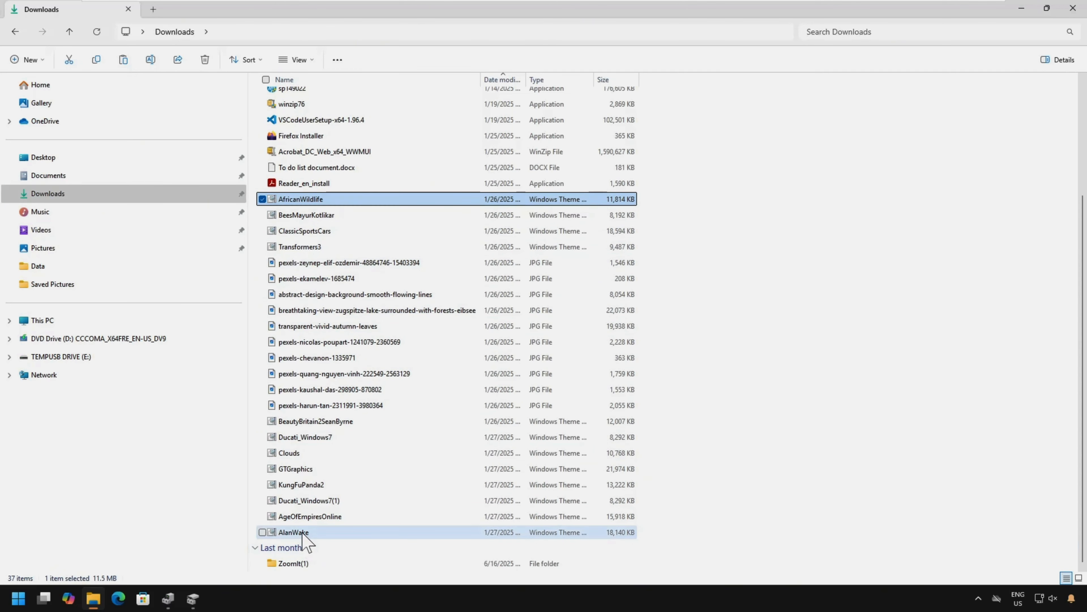
left_click(311, 533, "shift")
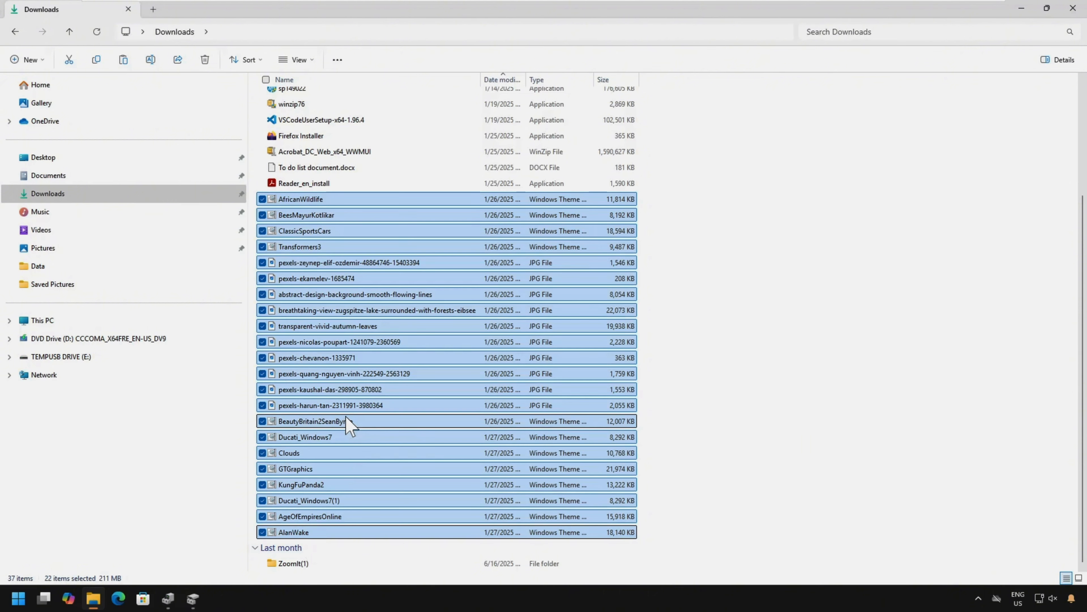
Paste the copied theme packs and images into TEMPUSB DRIVE (E:)
left_click(53, 359)
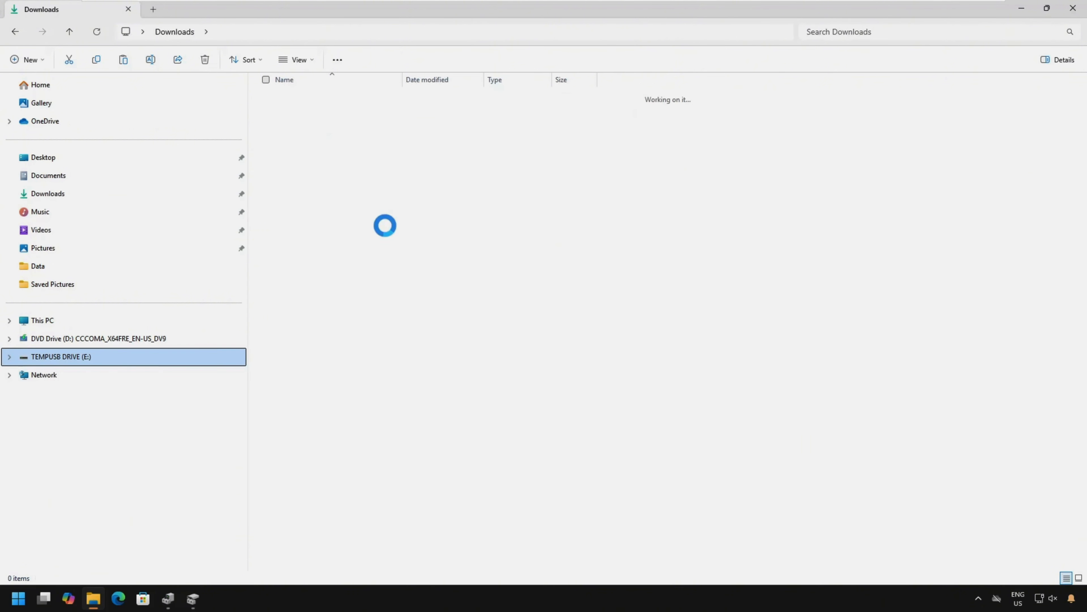
left_click(348, 140)
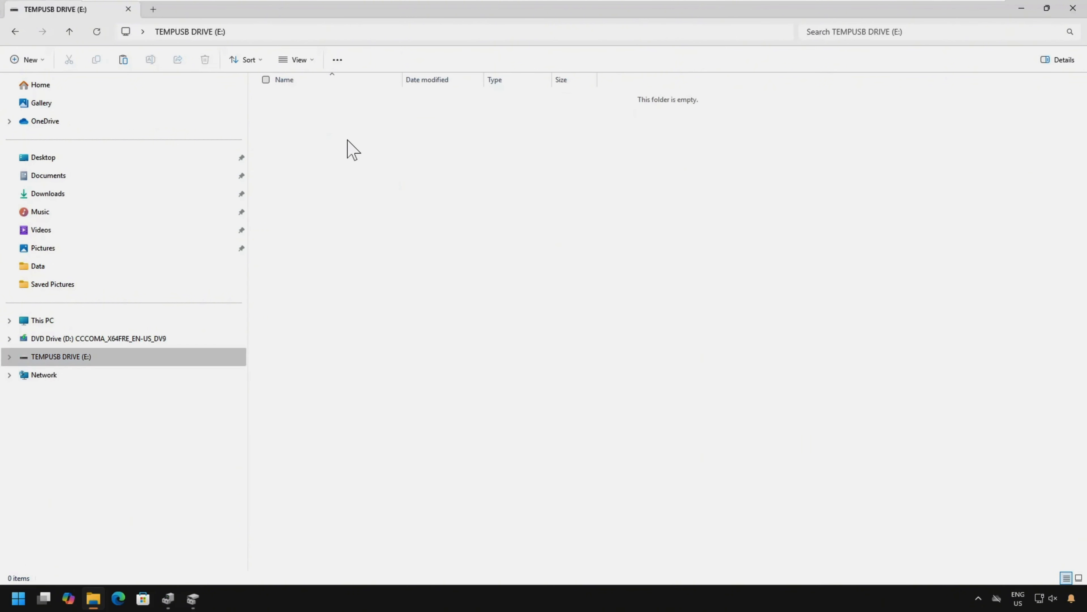
right_click(374, 174)
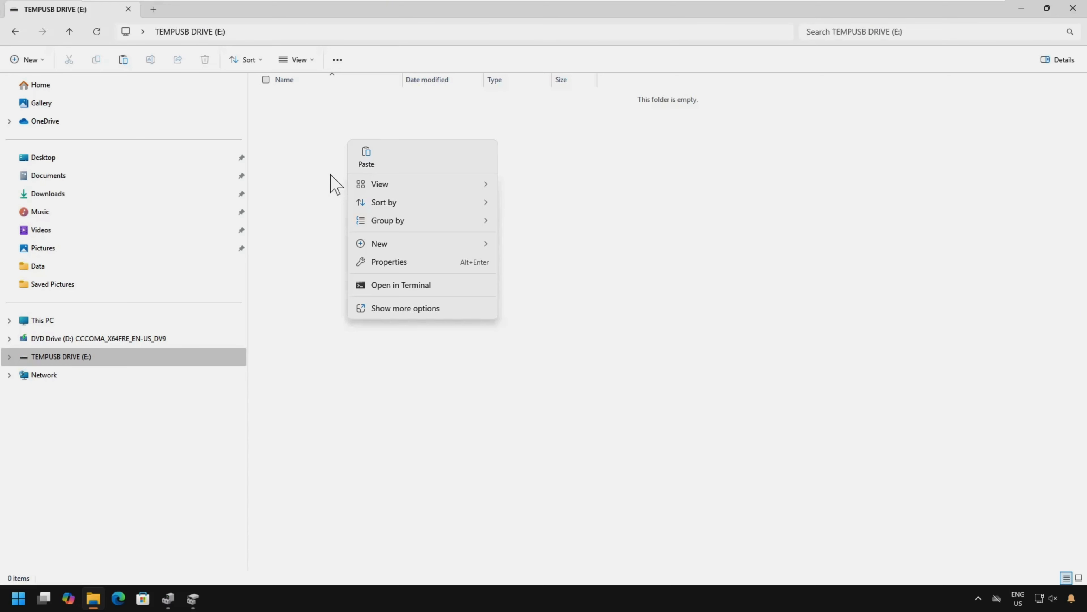
left_click(54, 196)
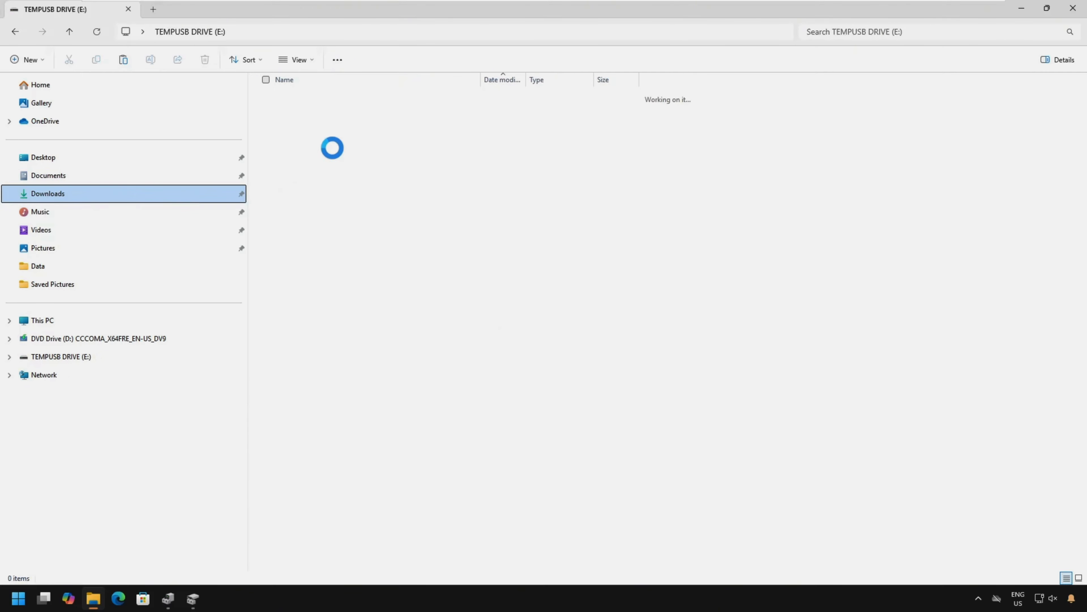
scroll(335, 260, "down", 2)
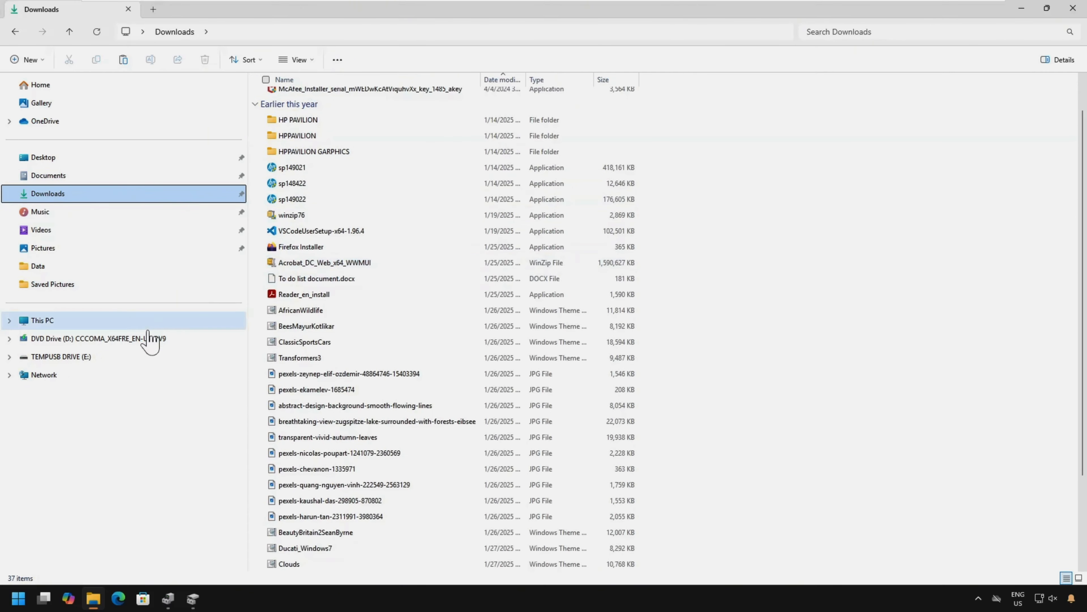
left_click(86, 357)
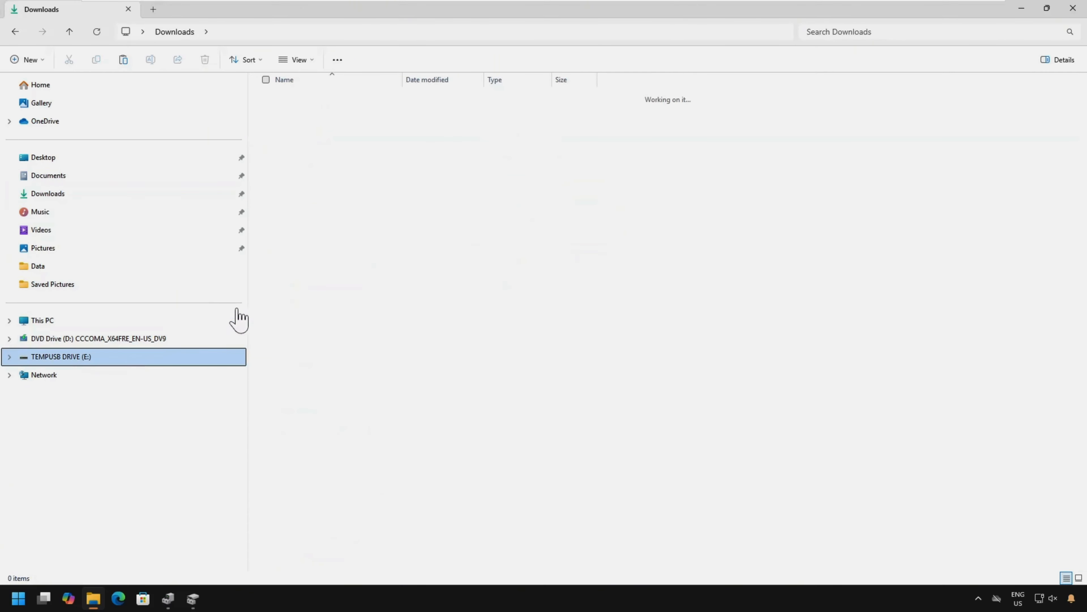
right_click(356, 143)
left_click(372, 153)
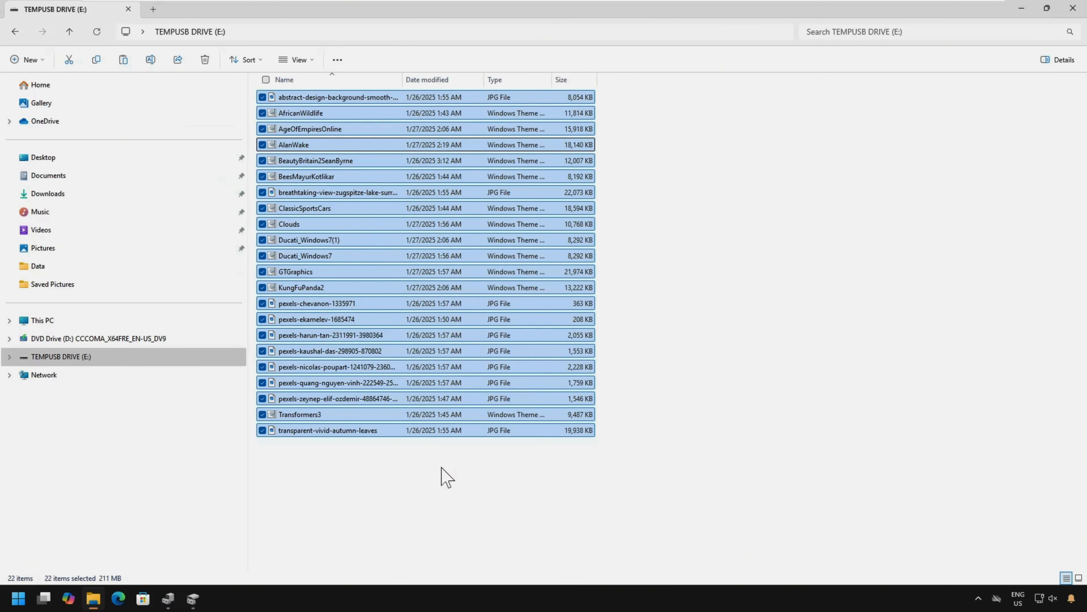
Check the used space of TEMPUSB DRIVE (E:) in This PC and review the files stored on it
left_click(440, 467)
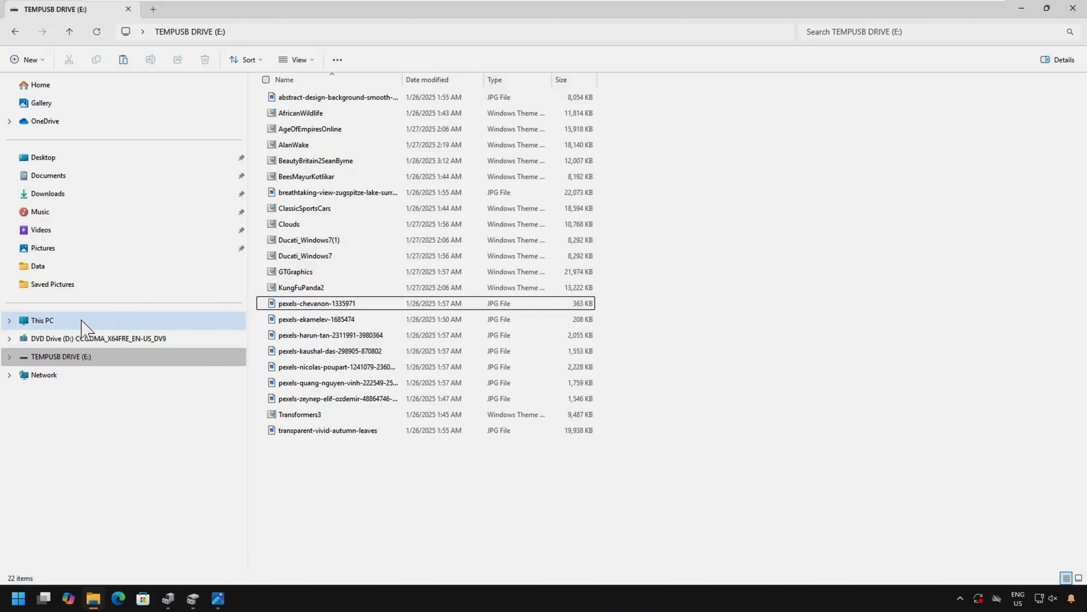
left_click(74, 319)
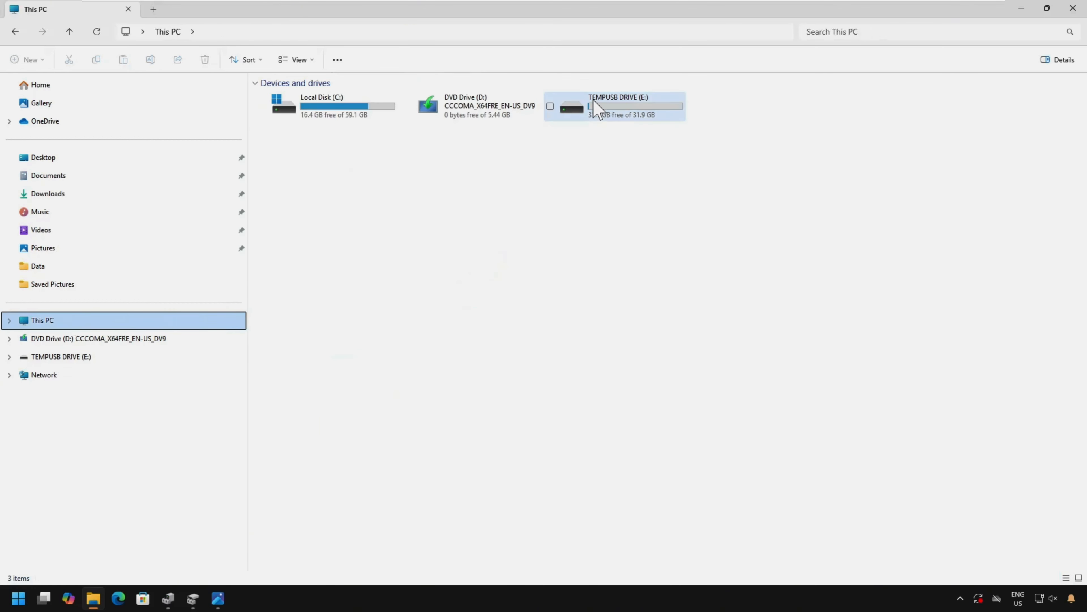
double_click(616, 113)
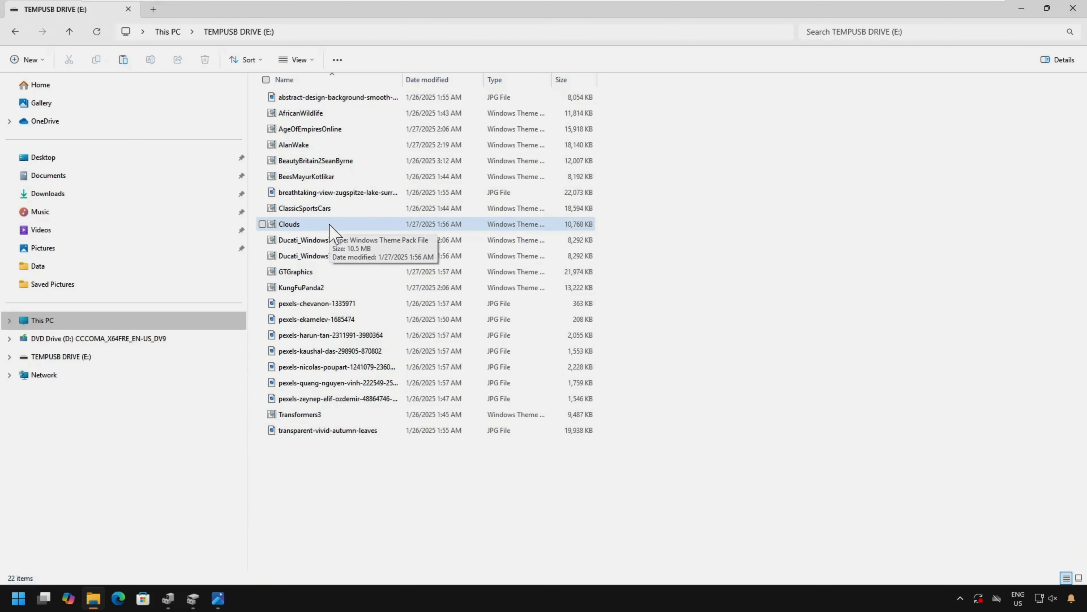
Switch to Disk Management and quick-format TEMPUSB DRIVE (E:) as NTFS with the default allocation unit size
left_click(193, 598)
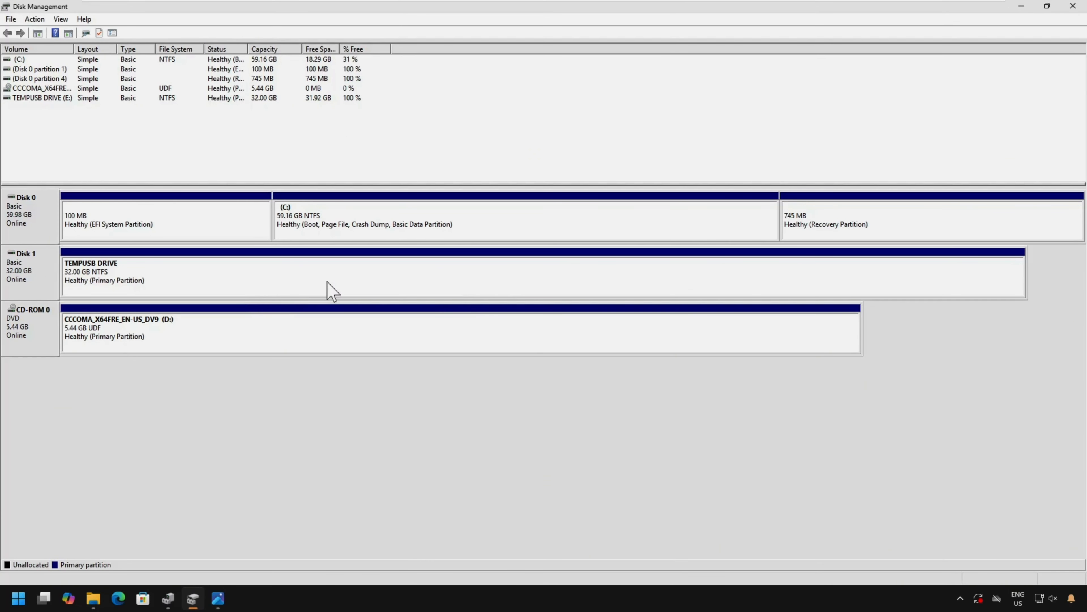
right_click(279, 276)
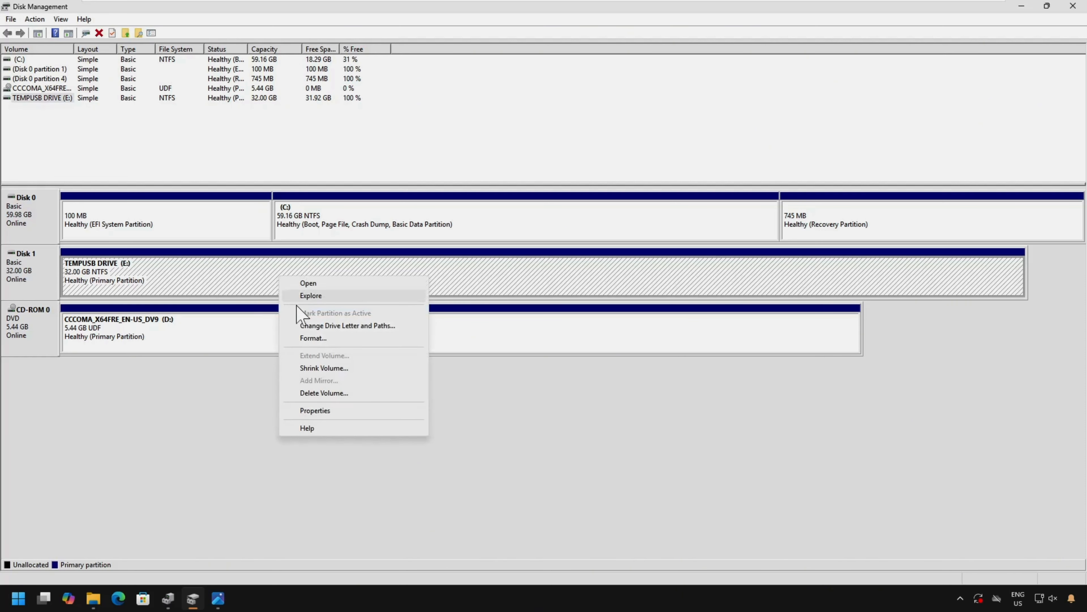
left_click(314, 338)
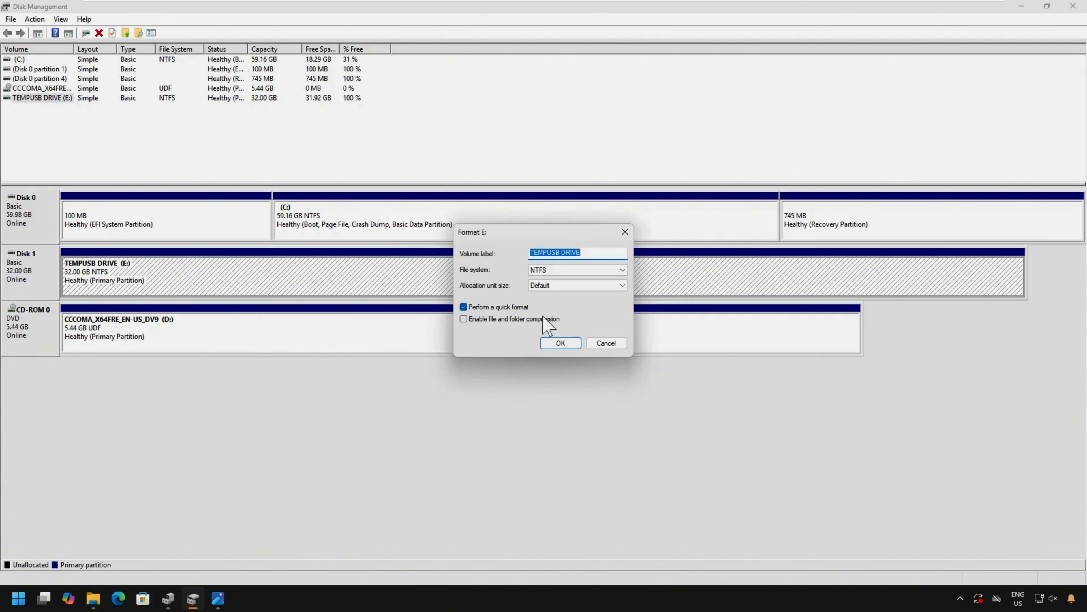
left_click(561, 344)
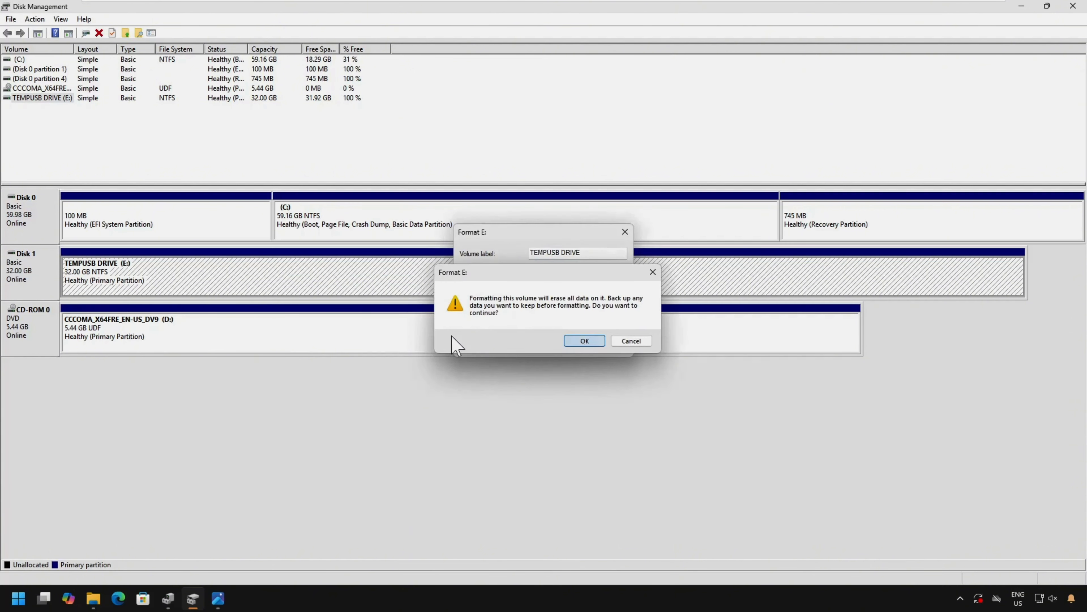
key("Return")
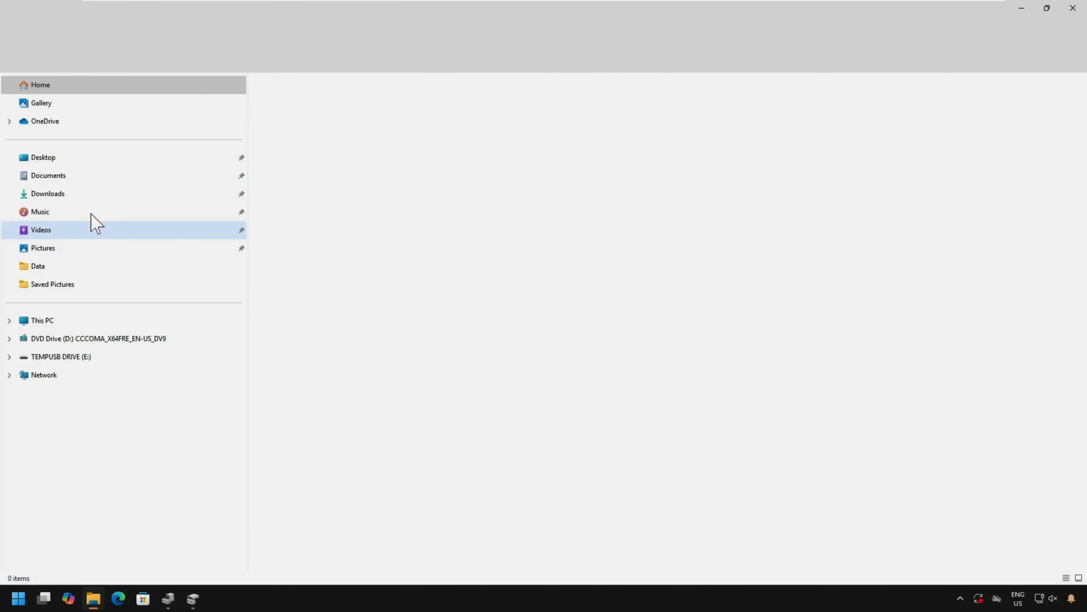
In File Explorer, check the free space and contents of the reformatted TEMPUSB DRIVE (E:) from This PC
left_click(48, 324)
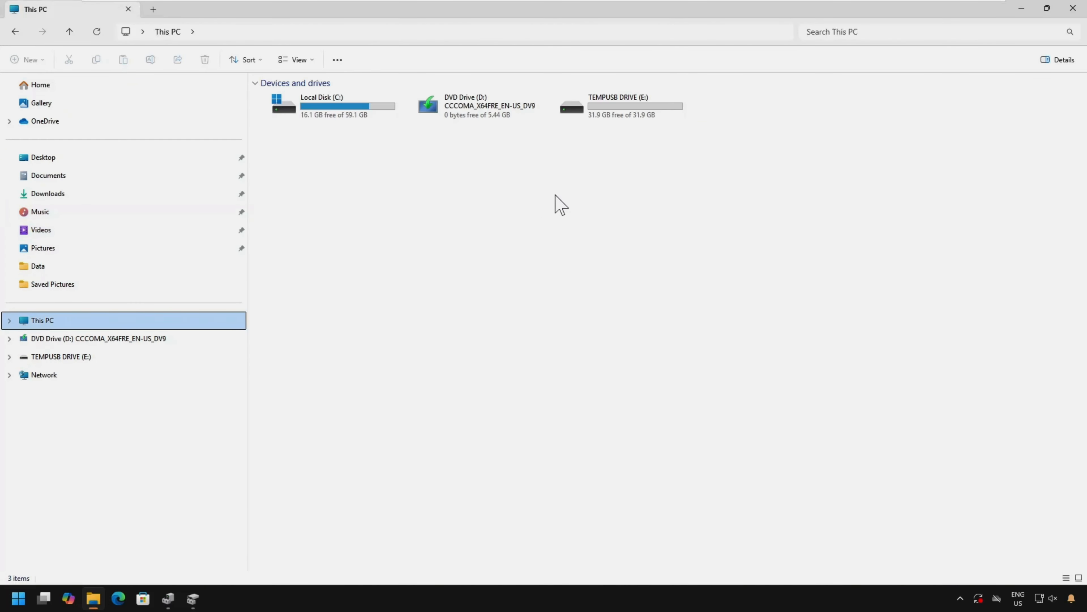
double_click(612, 120)
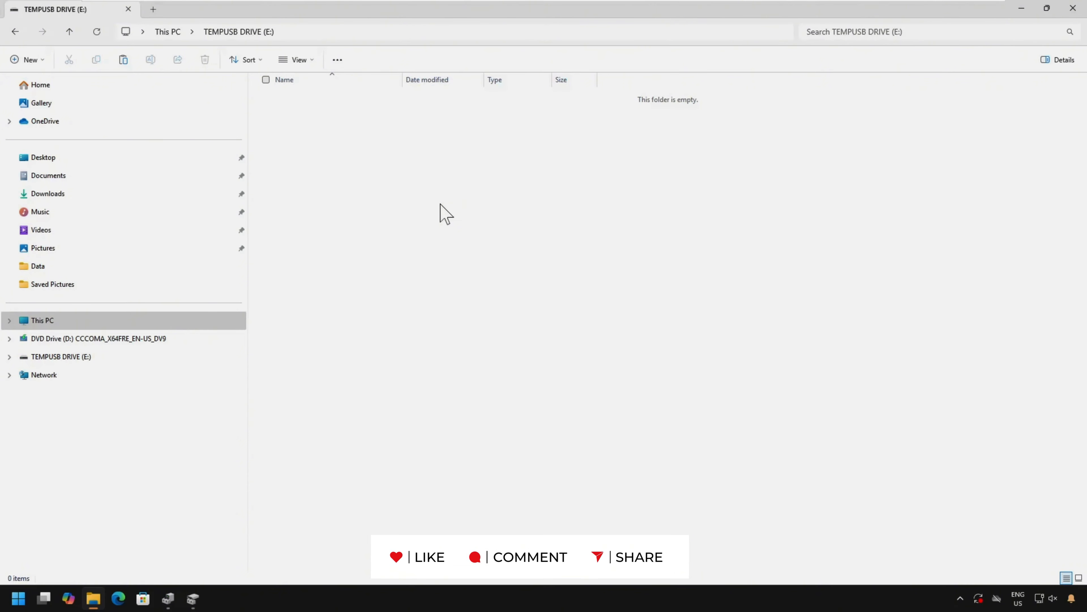
Copy the files from sp149021 through AlanWake in the Downloads folder to TEMPUSB DRIVE (E:)
left_click(45, 195)
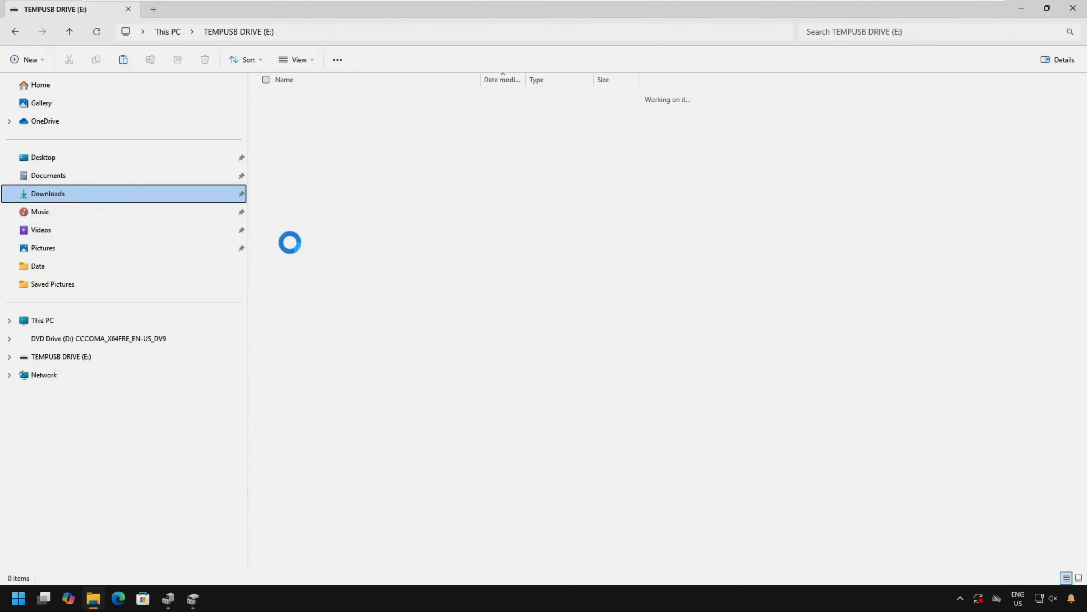
scroll(408, 279, "down", 3)
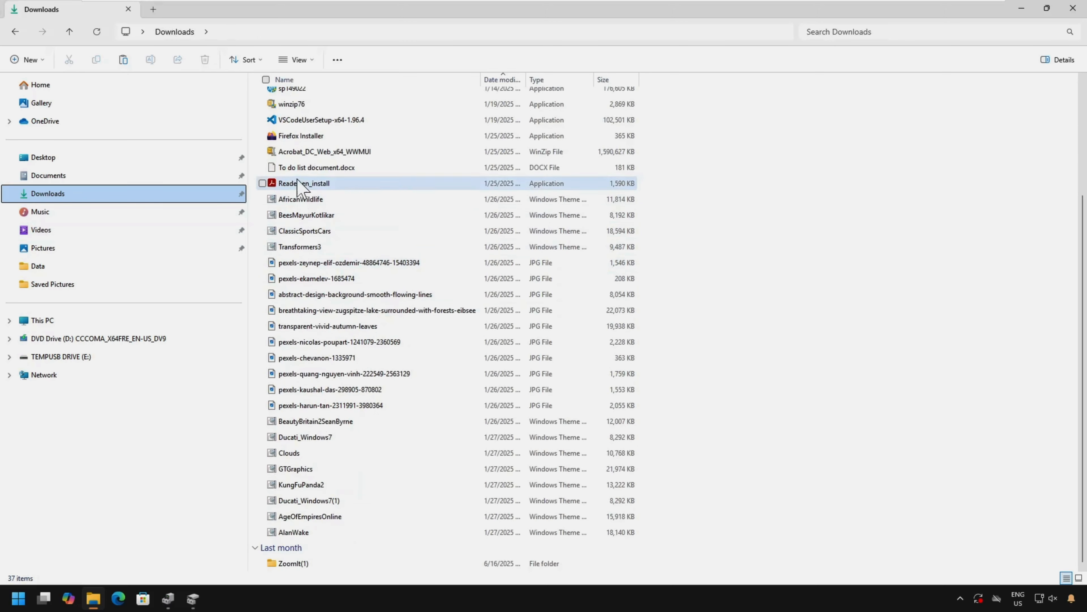
left_click(309, 120)
scroll(353, 235, "up", 3)
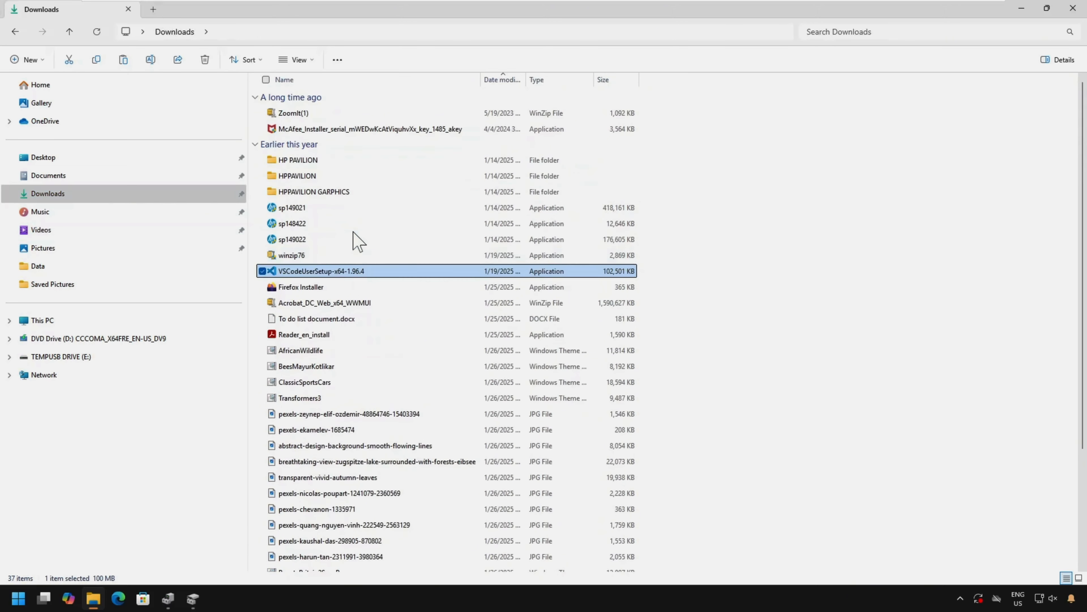
left_click(302, 210)
scroll(359, 355, "down", 3)
left_click(288, 530, "shift")
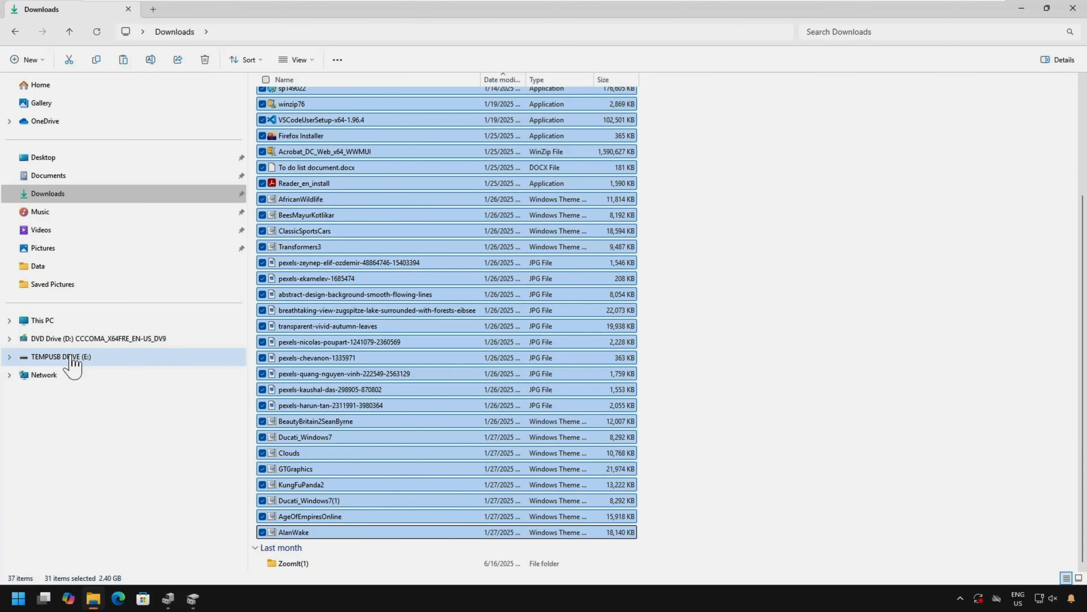
left_click(61, 356)
right_click(406, 158)
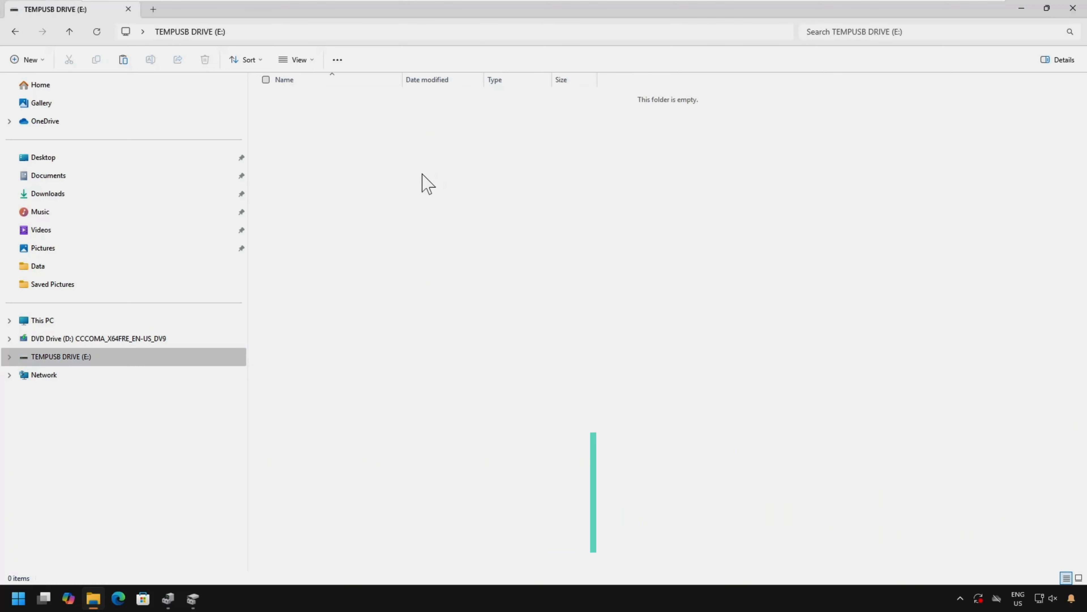
left_click(425, 174)
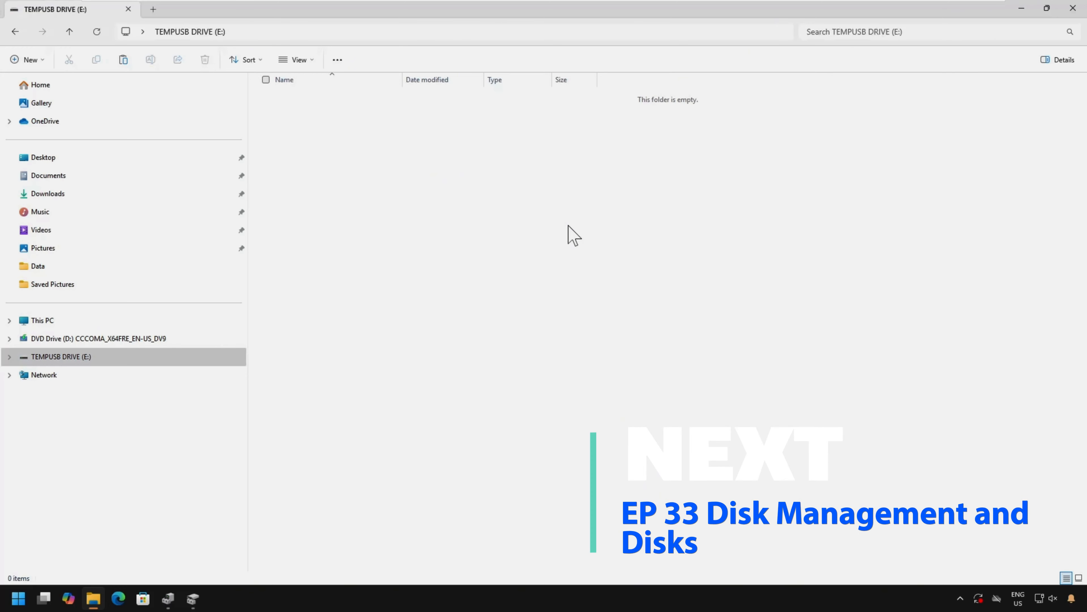